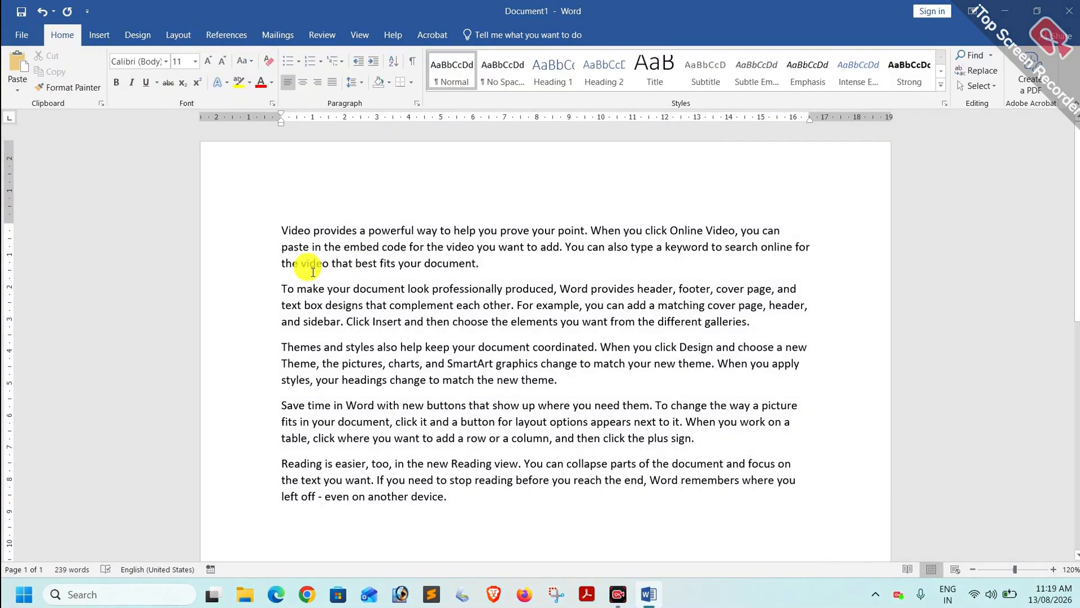
# Insert page breaks before the second, Themes and Save time paragraphs so the document spans four pages.
pyautogui.hotkey('ctrl', 'Return')
pyautogui.scroll(-3, 313, 270)
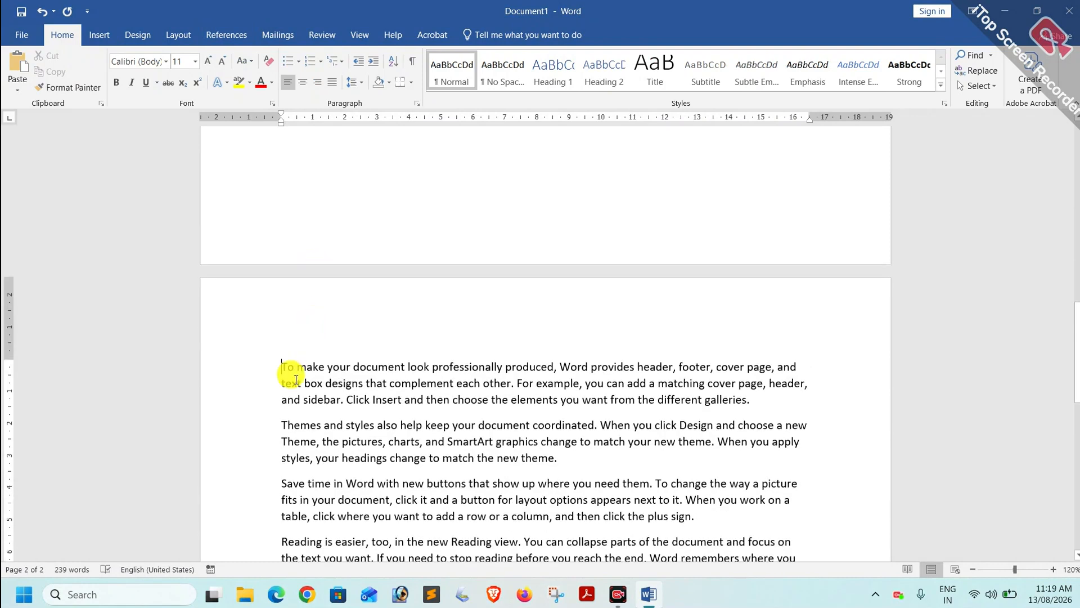
pyautogui.click(280, 423)
pyautogui.hotkey('ctrl', 'Return')
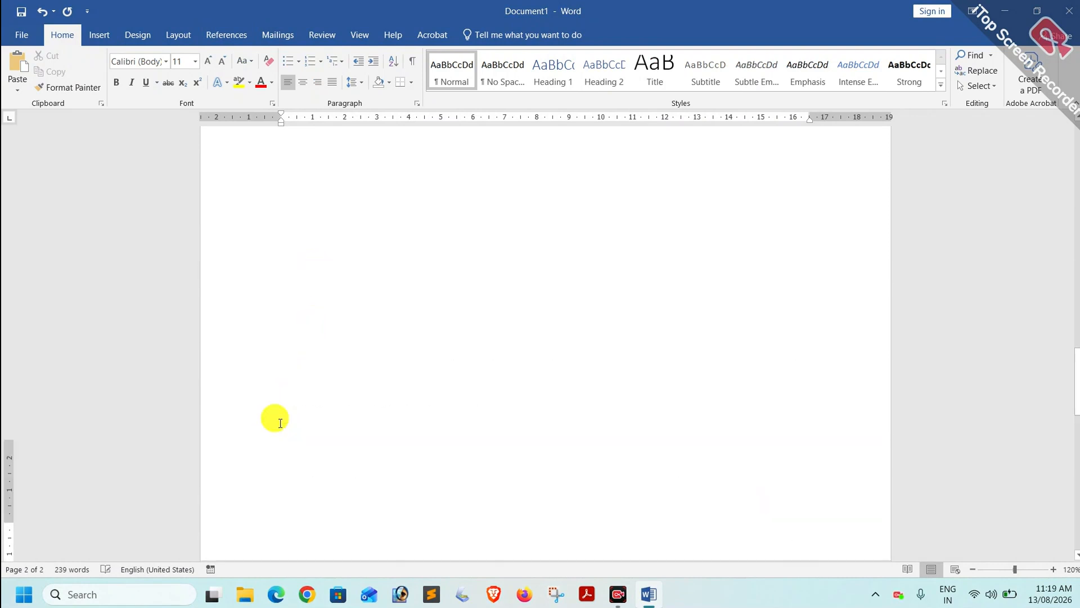
pyautogui.scroll(-3, 332, 440)
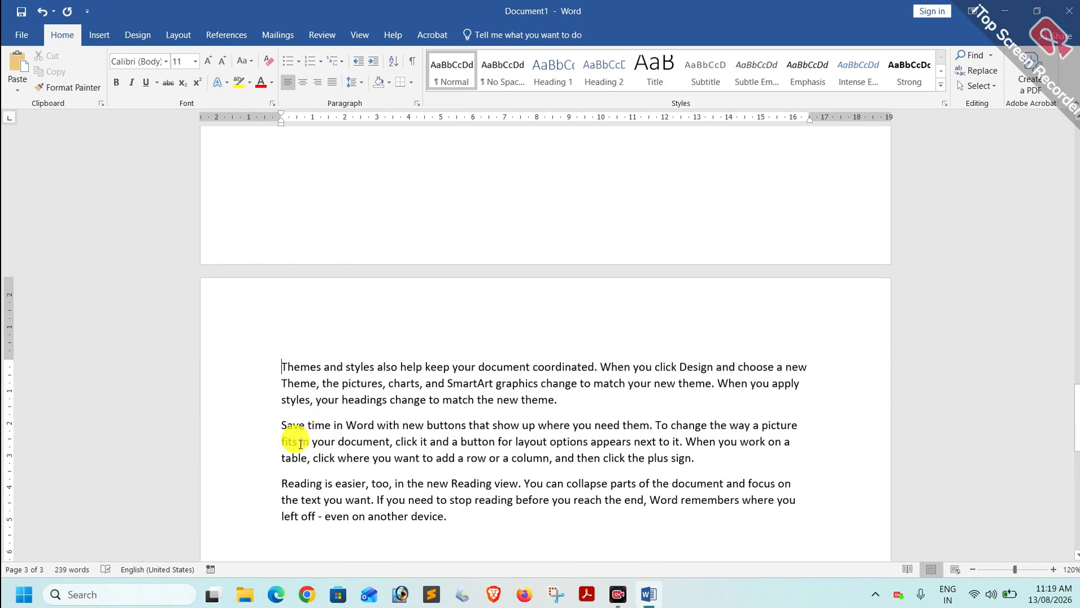
pyautogui.click(280, 425)
pyautogui.hotkey('ctrl', 'Return')
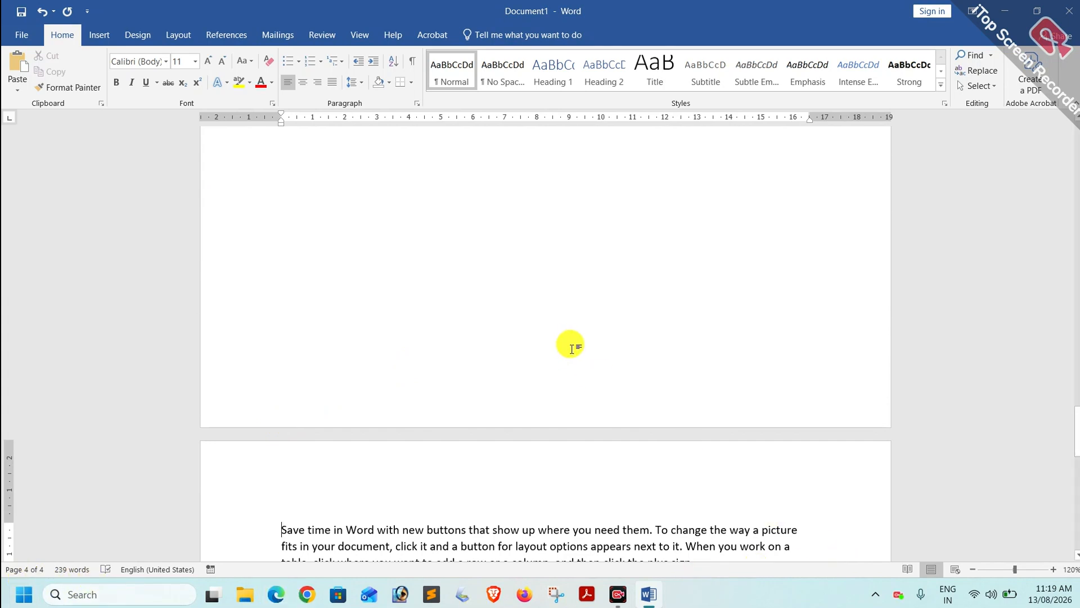
pyautogui.scroll(10, 571, 346)
pyautogui.scroll(20, 571, 346)
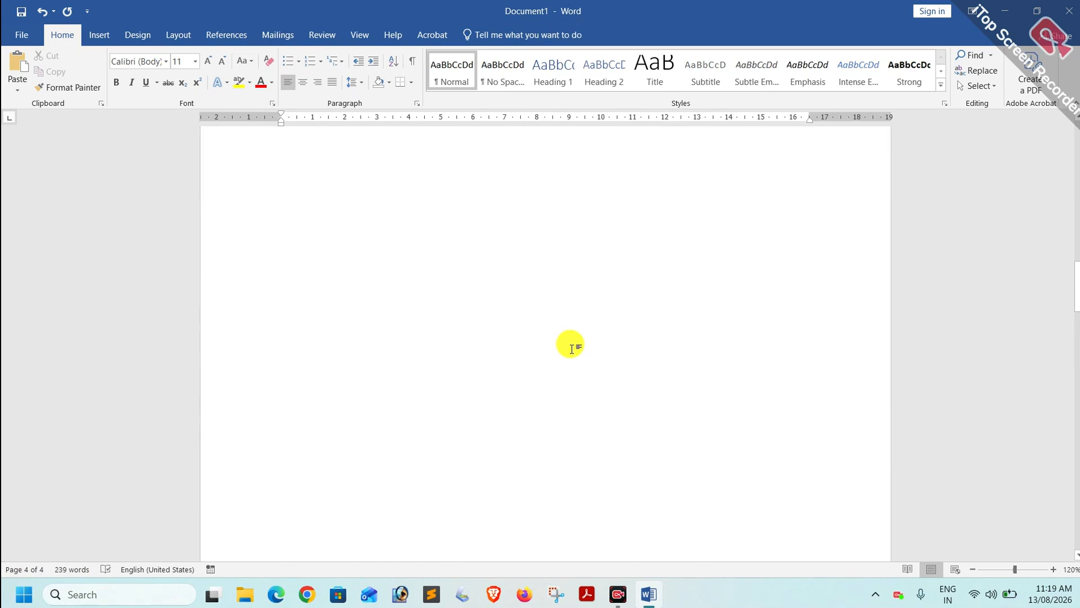
pyautogui.scroll(2, 571, 346)
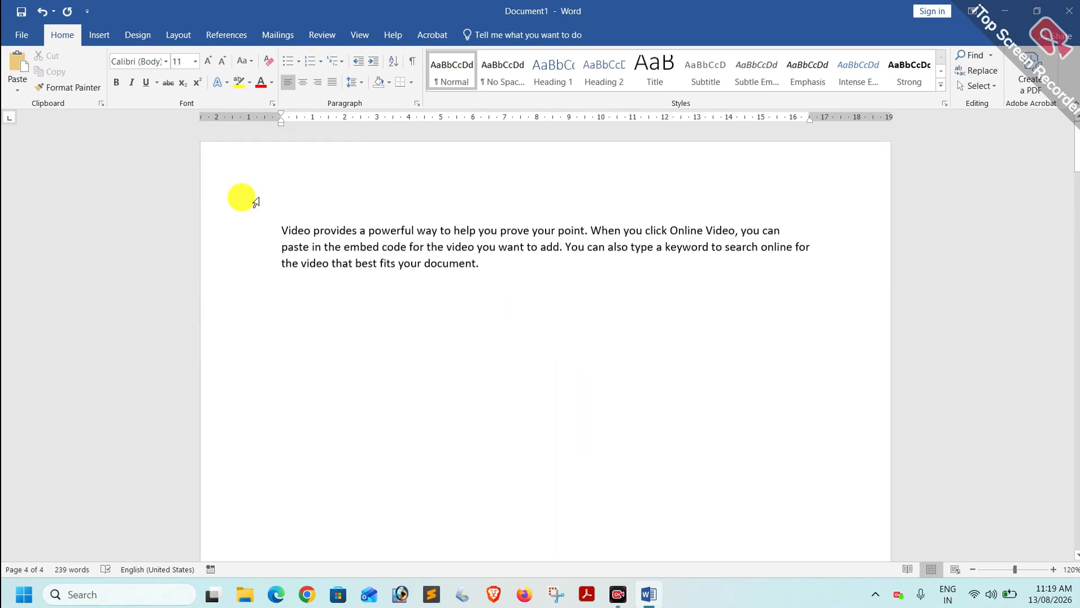
# Add the titles 'Printer' and 'Monitor' on new lines above the first two paragraphs.
pyautogui.click(281, 225)
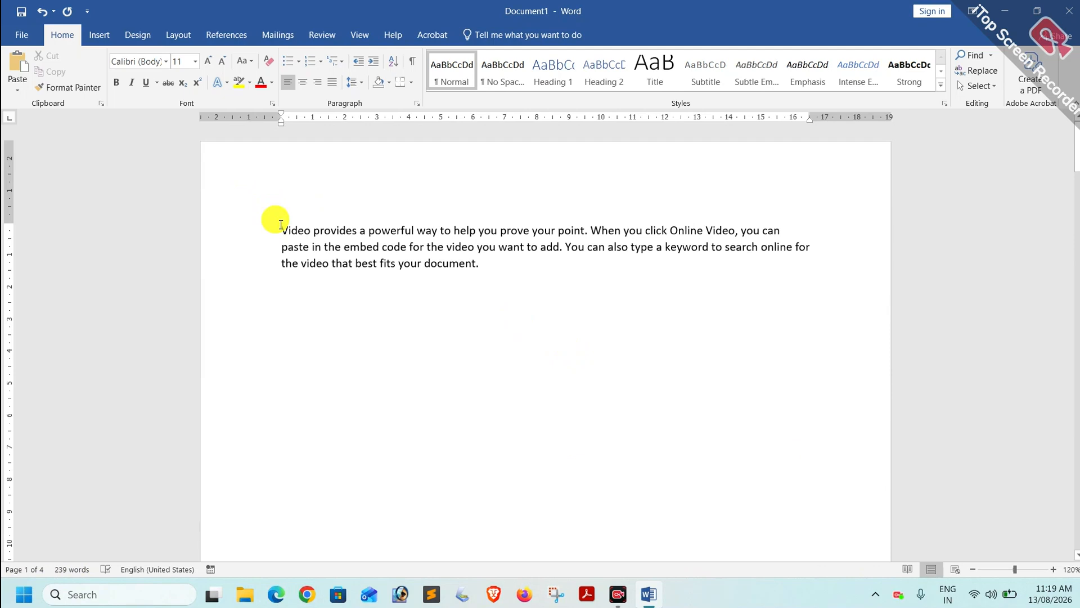
pyautogui.press('Return')
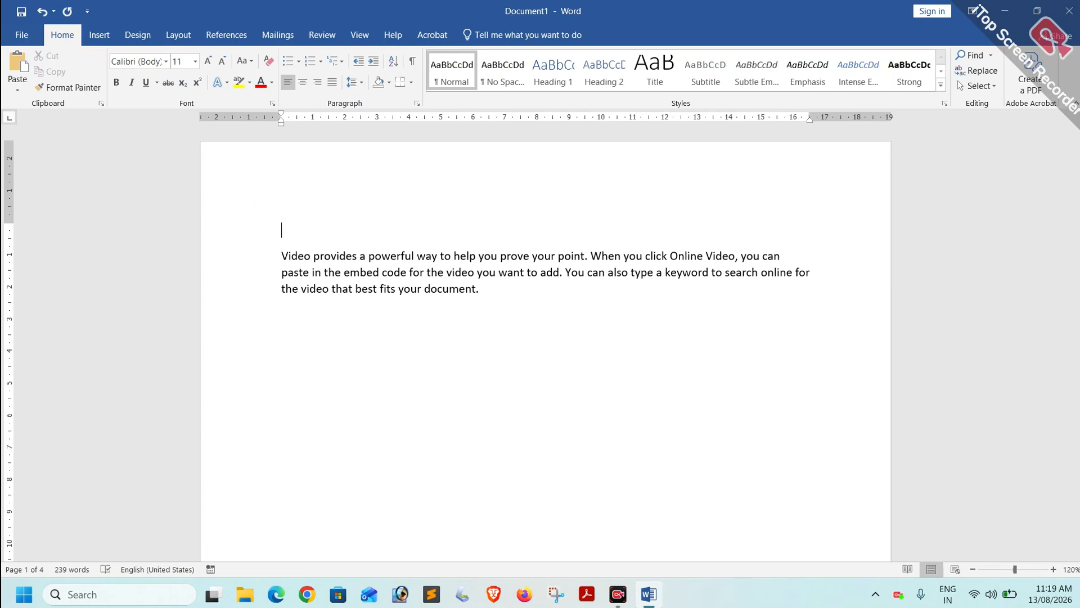
pyautogui.write('Printer')
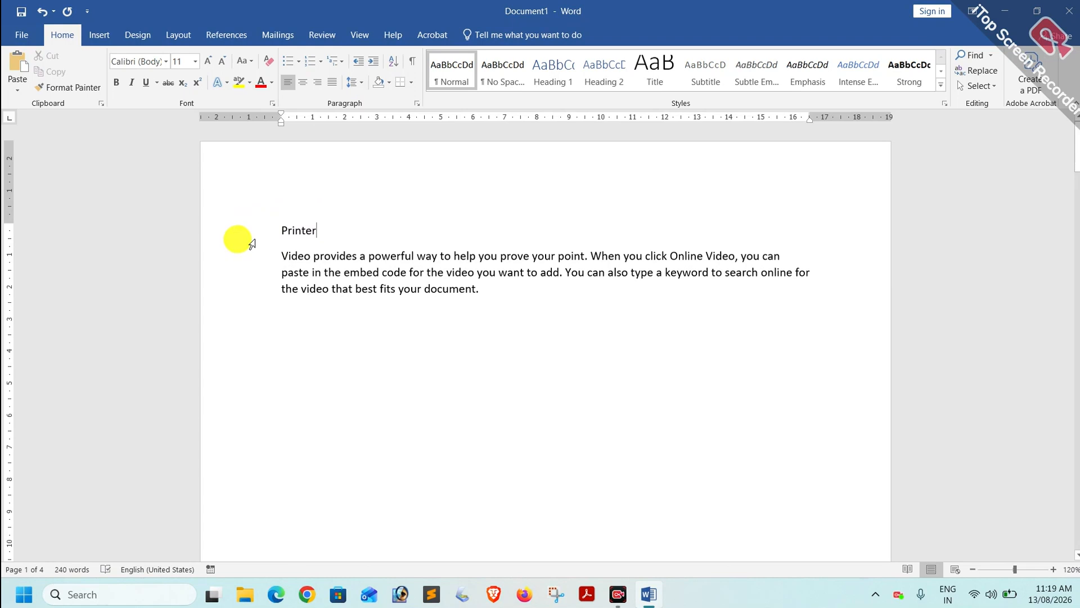
pyautogui.scroll(-10, 354, 306)
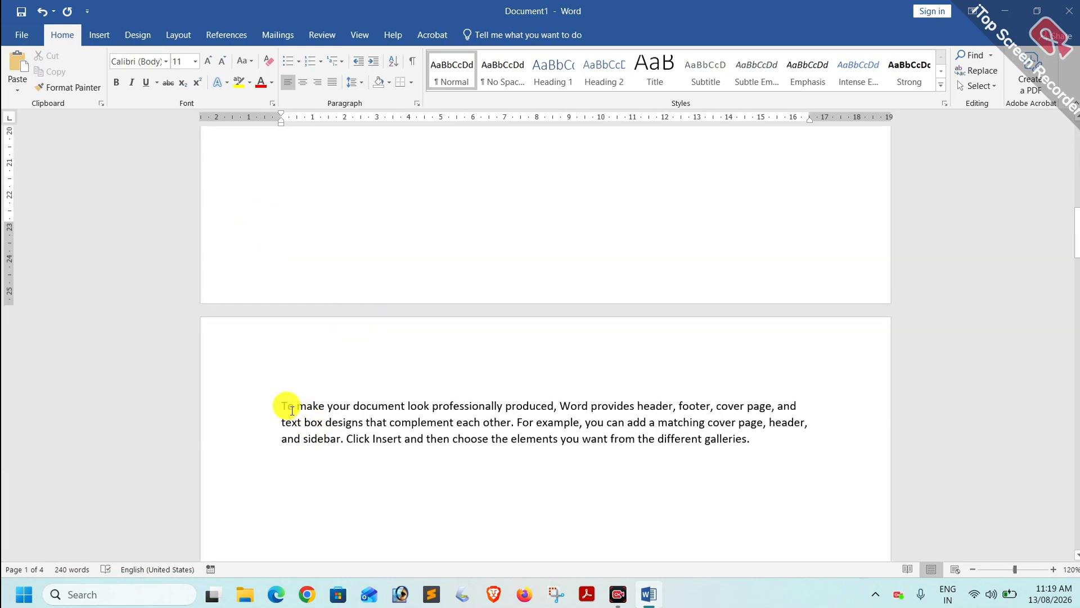
pyautogui.click(278, 403)
pyautogui.press('Return')
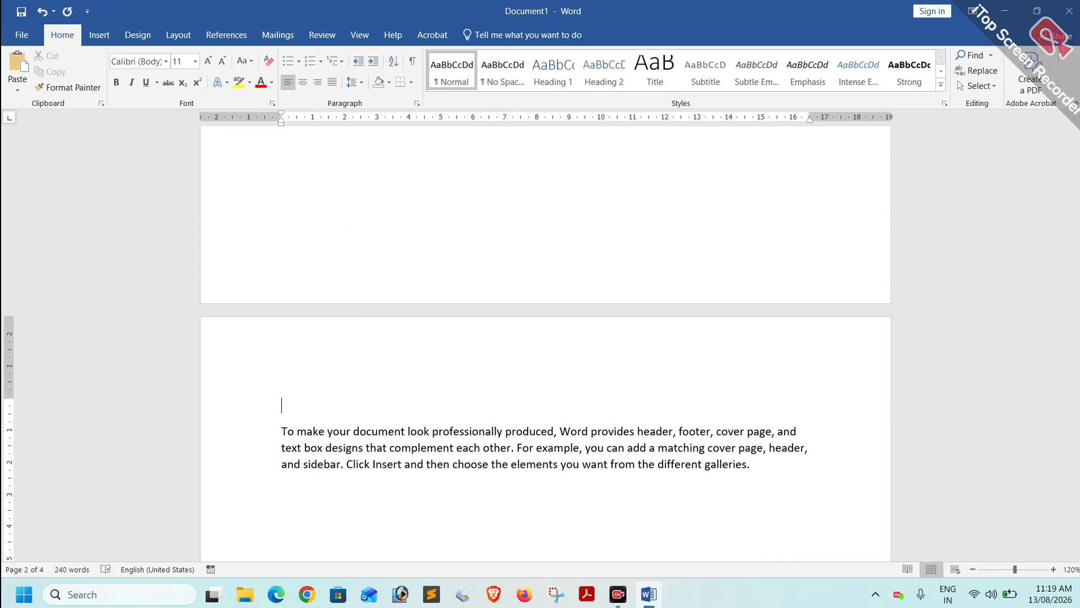
pyautogui.click(280, 401)
pyautogui.write('Monitor')
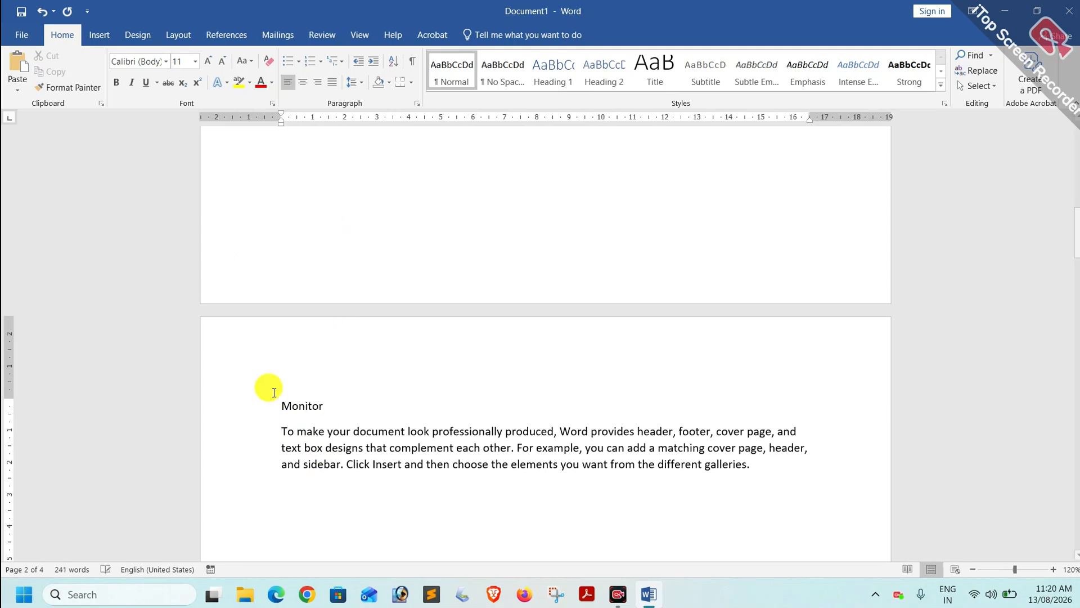
# Add the title 'CPU' above the Themes paragraph.
pyautogui.scroll(-15, 321, 425)
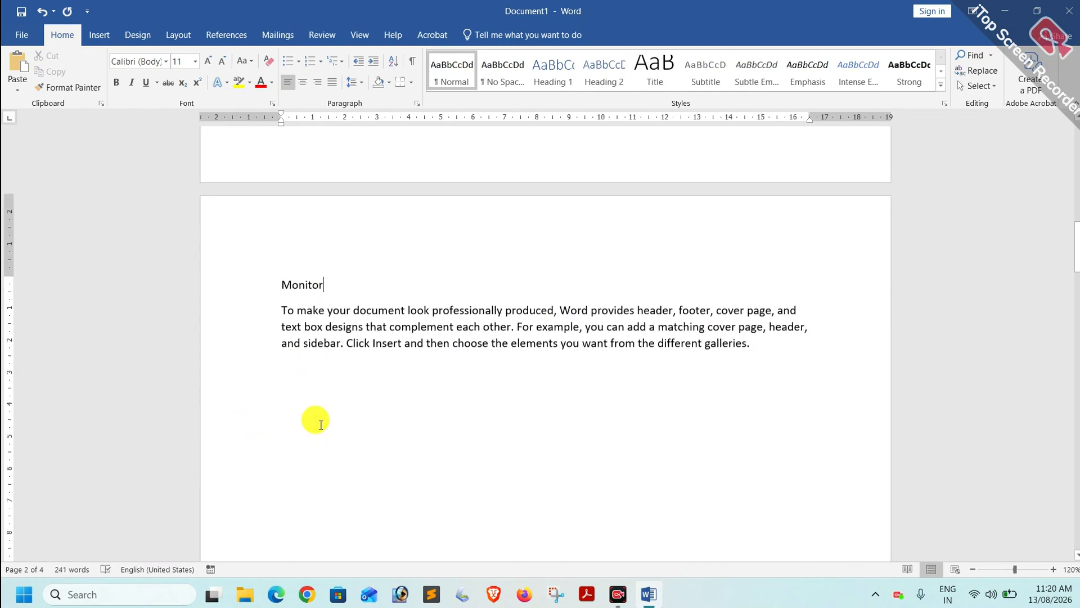
pyautogui.scroll(-5, 321, 425)
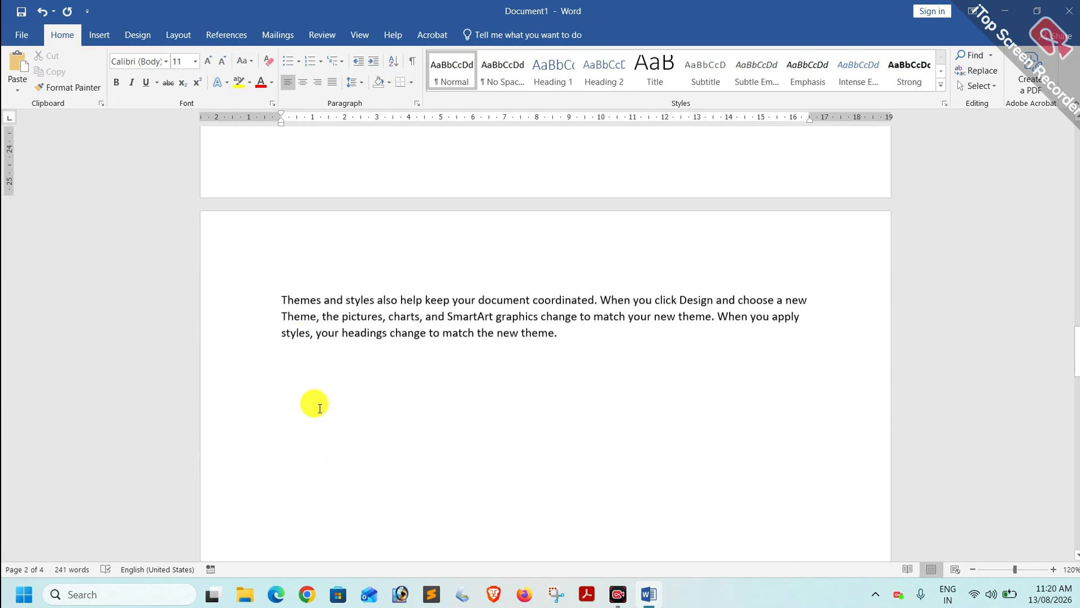
pyautogui.click(282, 296)
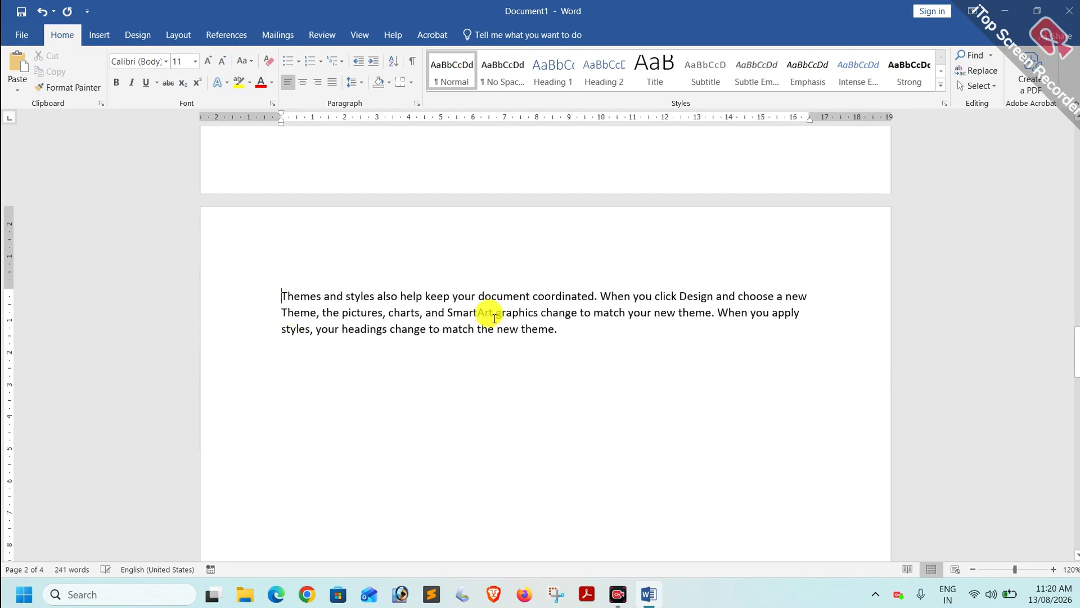
pyautogui.scroll(1, 554, 313)
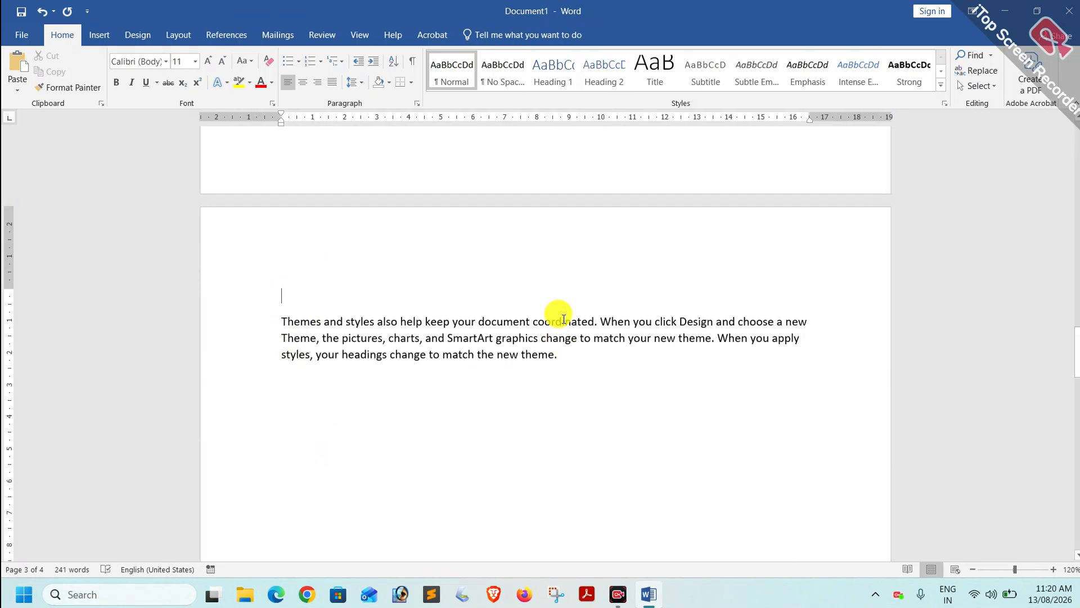
pyautogui.write('CPU')
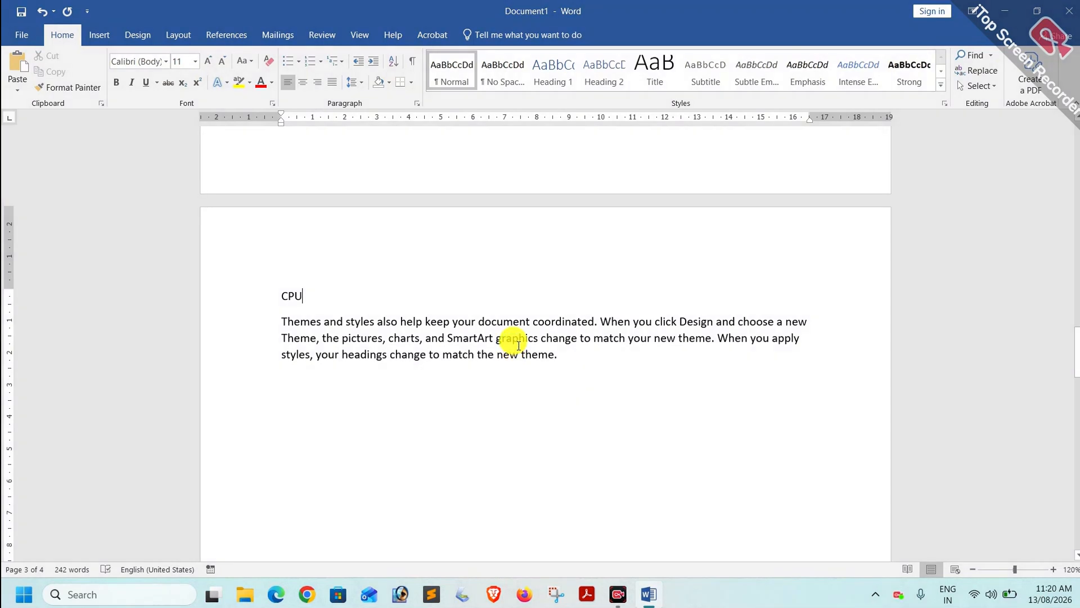
pyautogui.scroll(2, 516, 332)
pyautogui.scroll(-20, 522, 336)
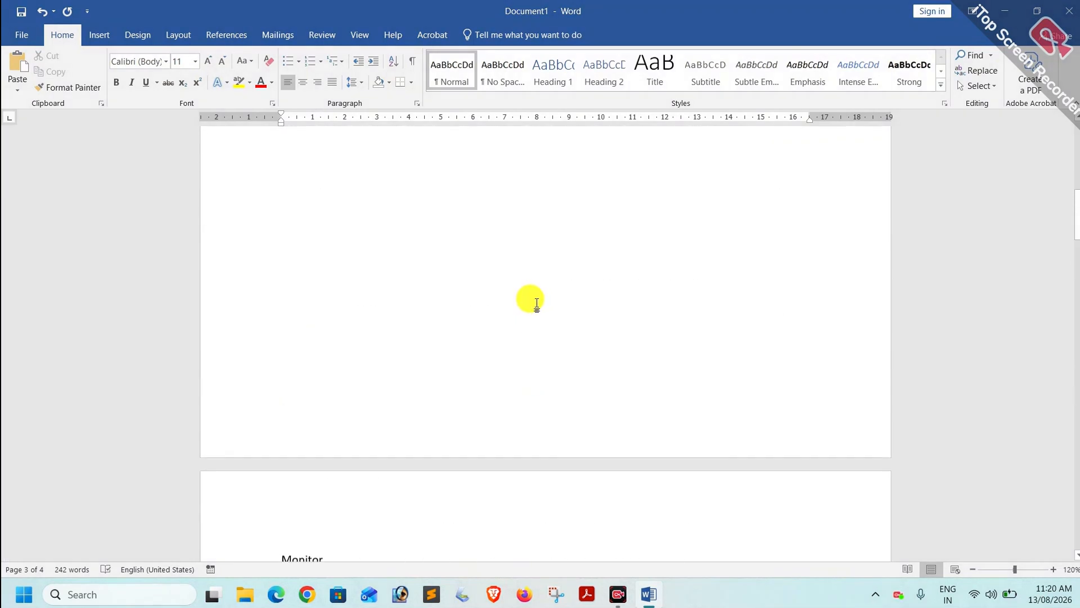
pyautogui.scroll(1, 538, 303)
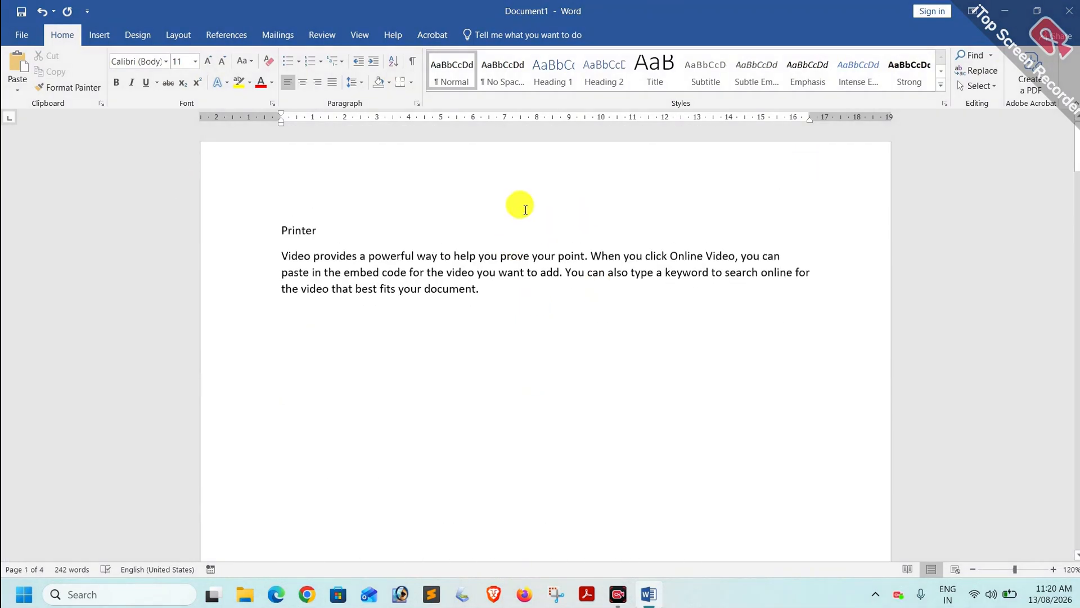
pyautogui.scroll(-5, 524, 210)
pyautogui.scroll(-14, 525, 210)
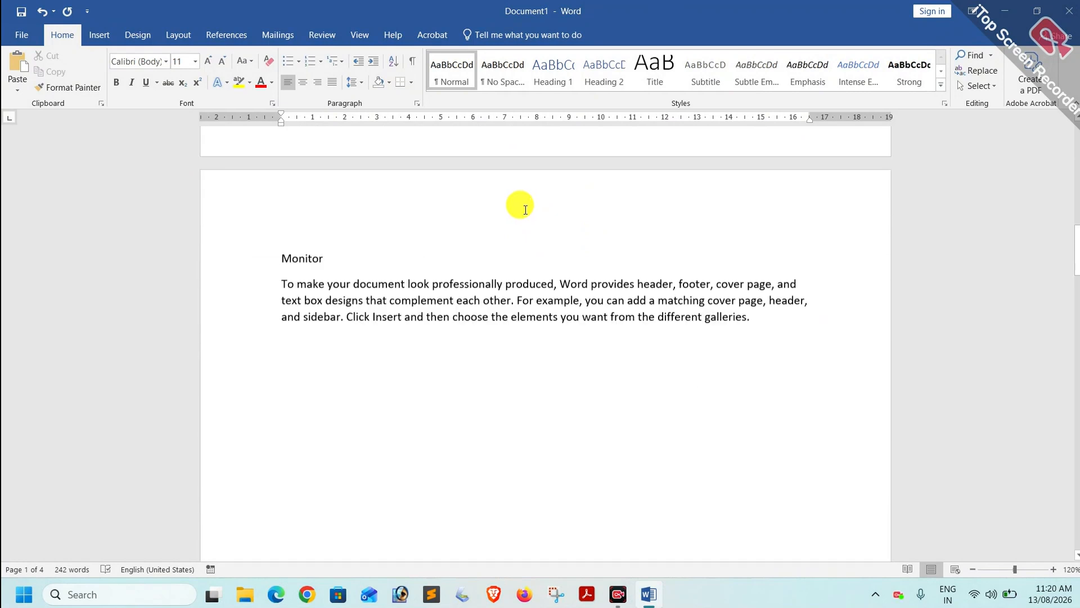
pyautogui.scroll(9, 525, 210)
pyautogui.scroll(9, 525, 210)
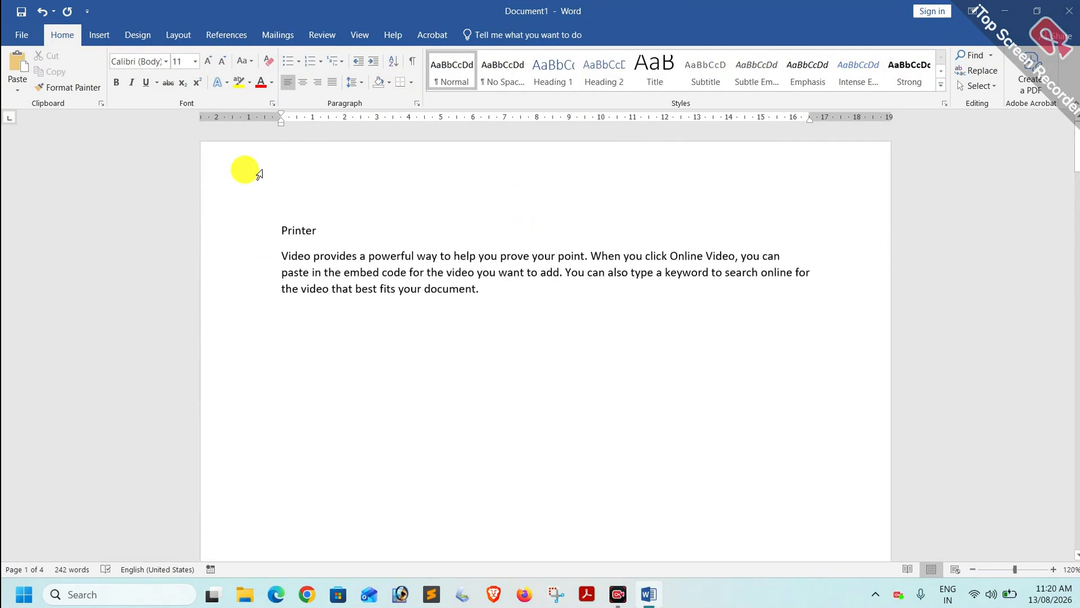
# Mark 'Printer' as a level 1 contents heading.
pyautogui.moveTo(332, 230); pyautogui.dragTo(242, 233)
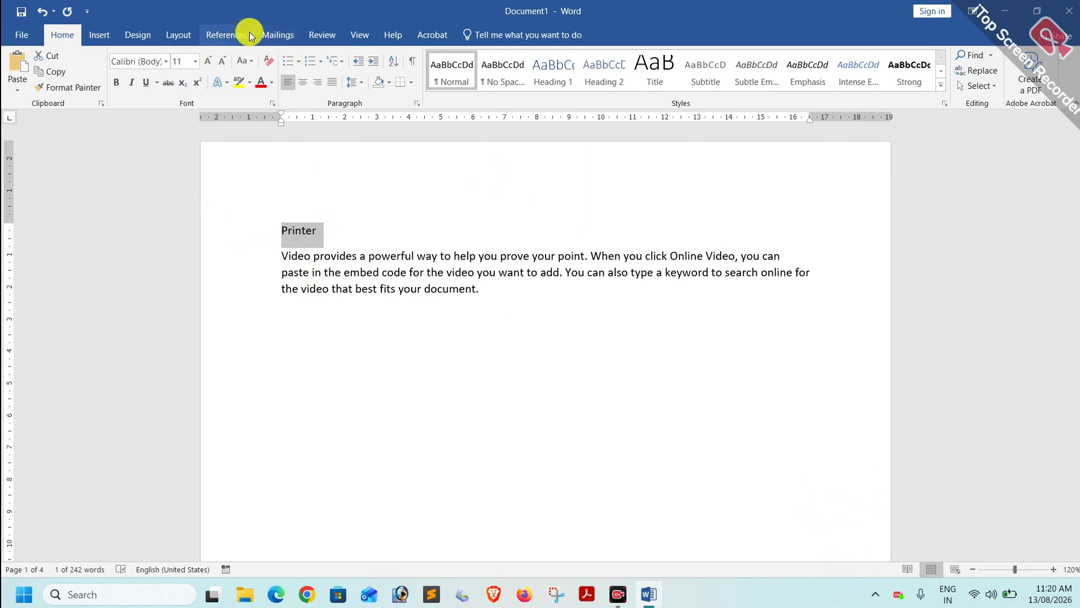
pyautogui.click(225, 34)
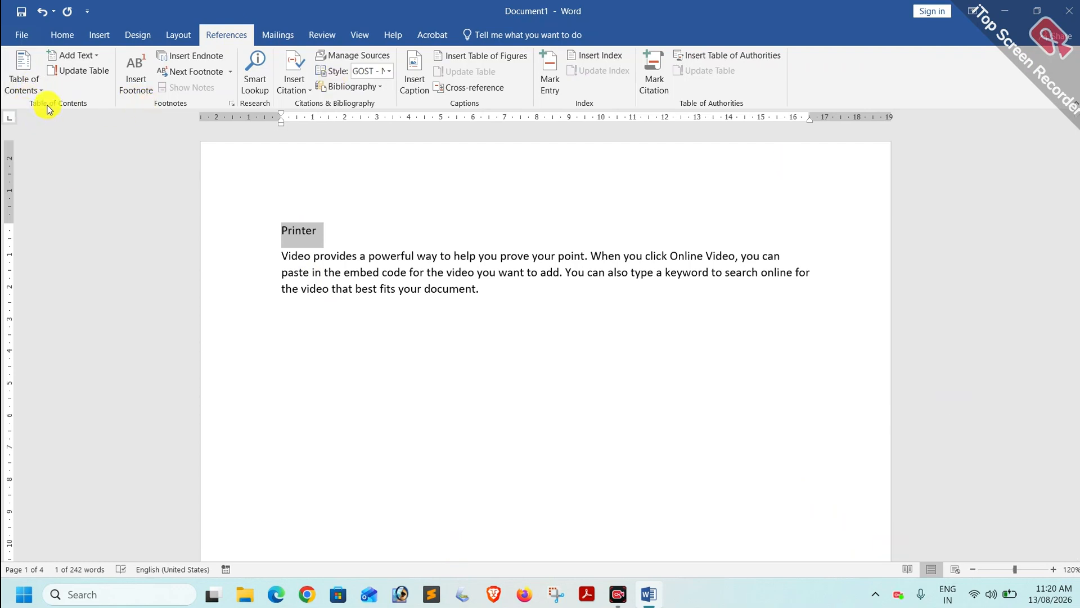
pyautogui.click(90, 59)
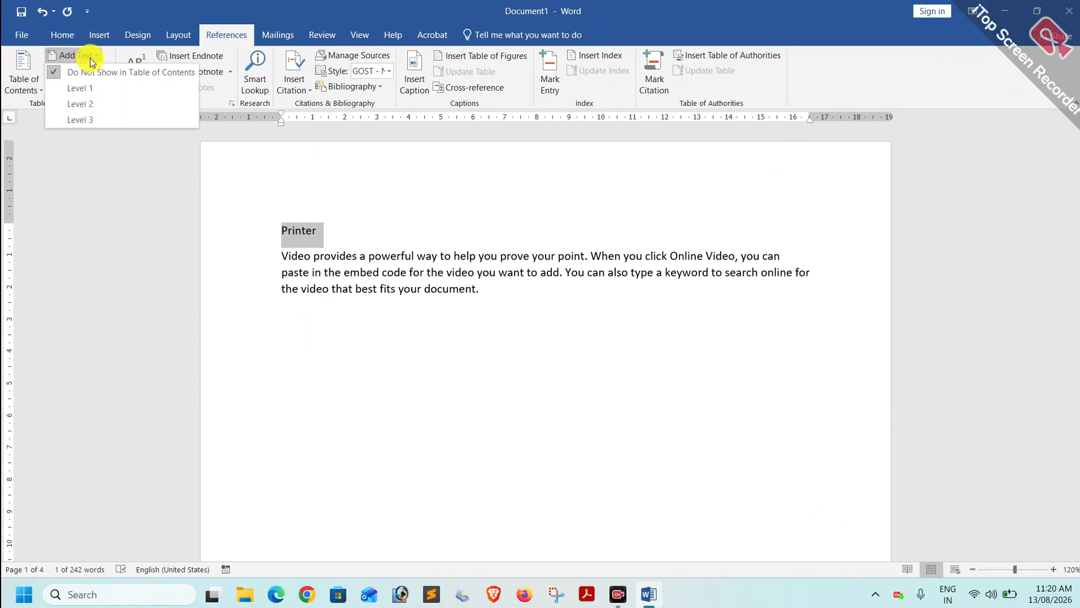
pyautogui.click(89, 90)
# Mark 'Monitor' as a level 2 contents heading.
pyautogui.scroll(-10, 289, 299)
pyautogui.scroll(-5, 295, 305)
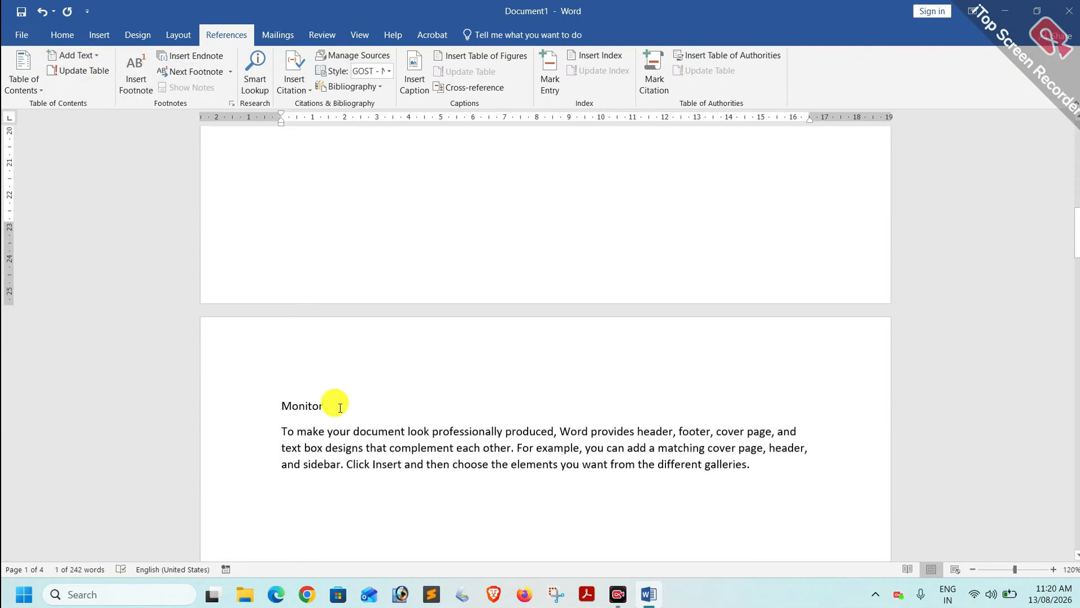
pyautogui.moveTo(325, 407); pyautogui.dragTo(265, 406)
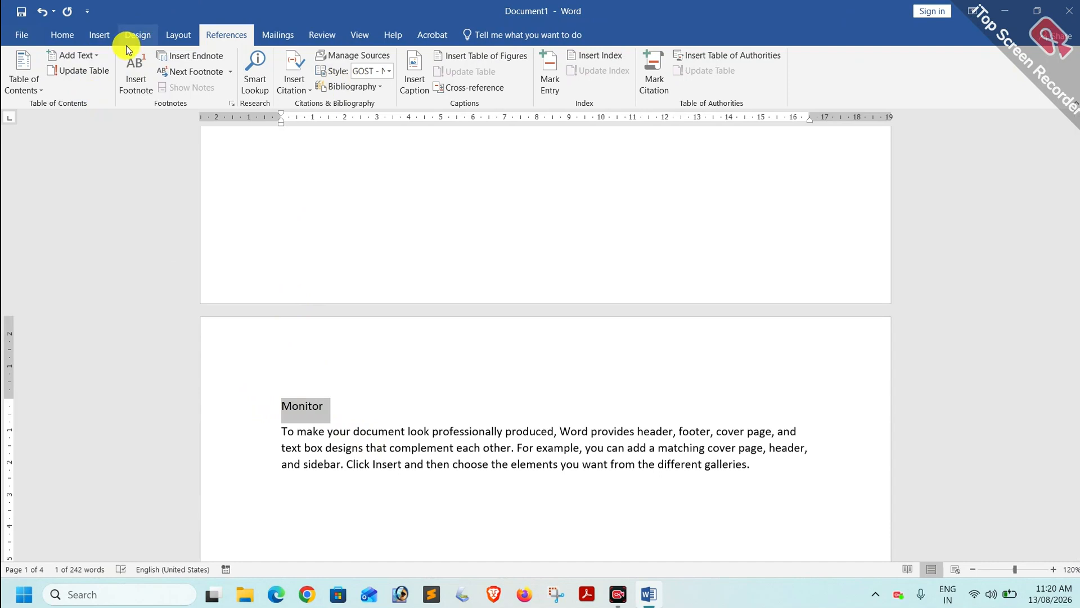
pyautogui.click(78, 55)
pyautogui.click(89, 105)
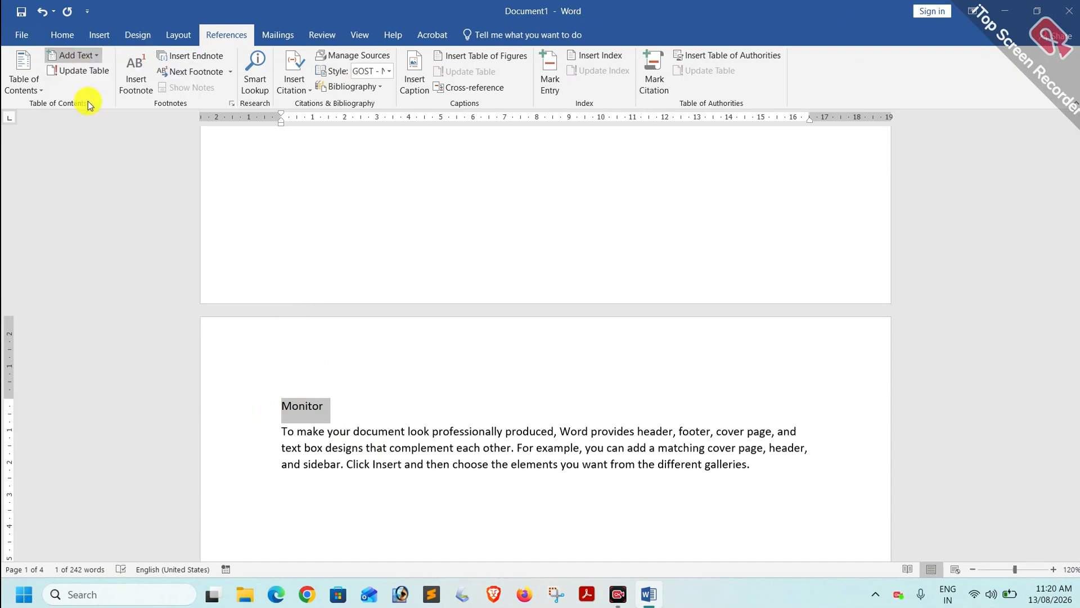
# Mark 'CPU' as a level 1 contents heading, then place the cursor on the blank first page.
pyautogui.scroll(-10, 292, 382)
pyautogui.scroll(-5, 301, 387)
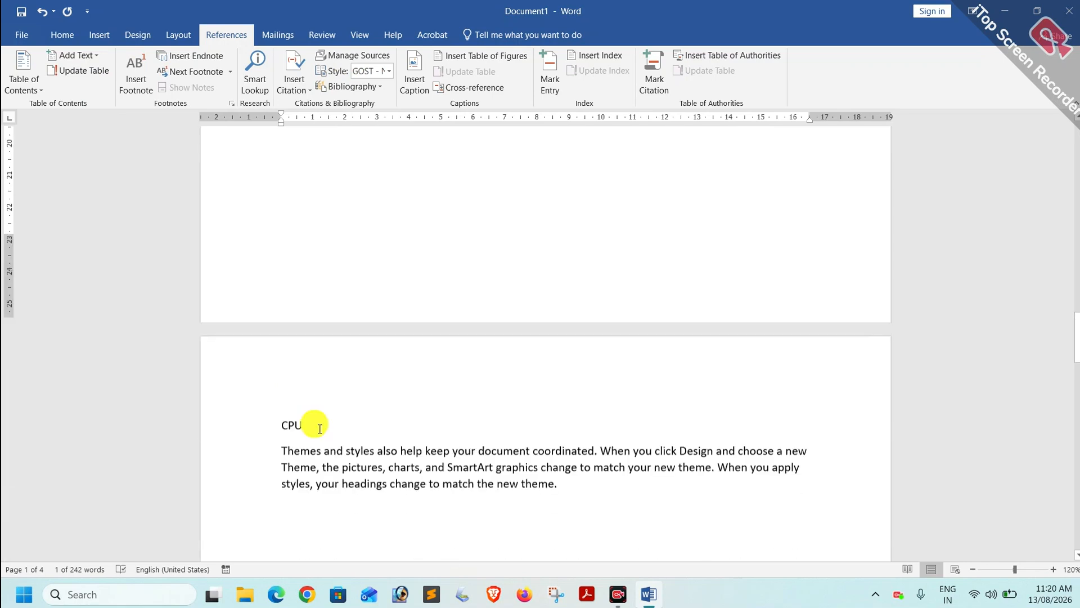
pyautogui.moveTo(330, 420); pyautogui.dragTo(242, 410)
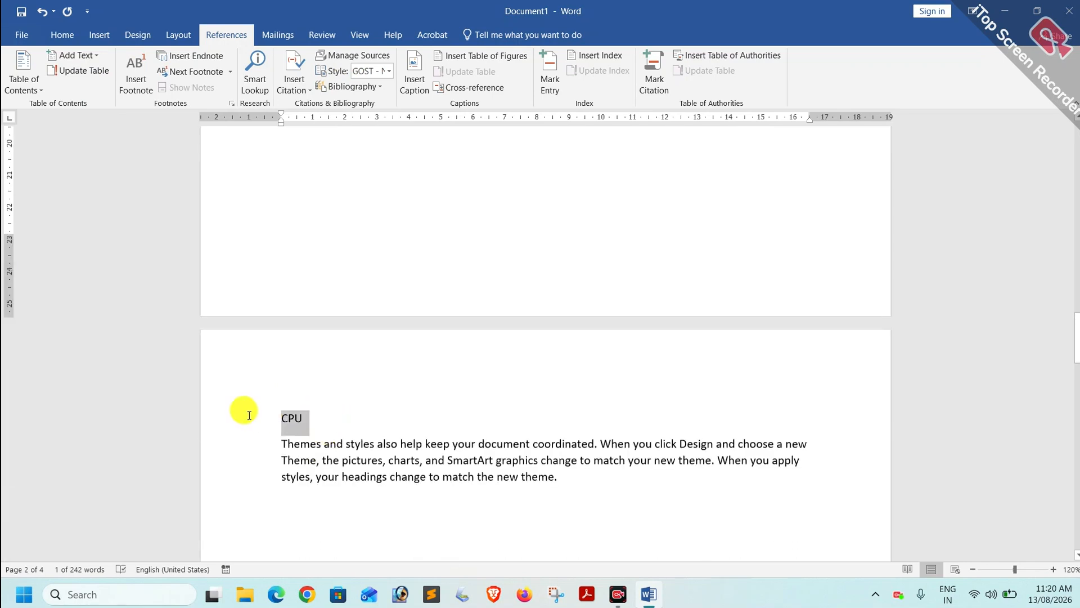
pyautogui.click(90, 56)
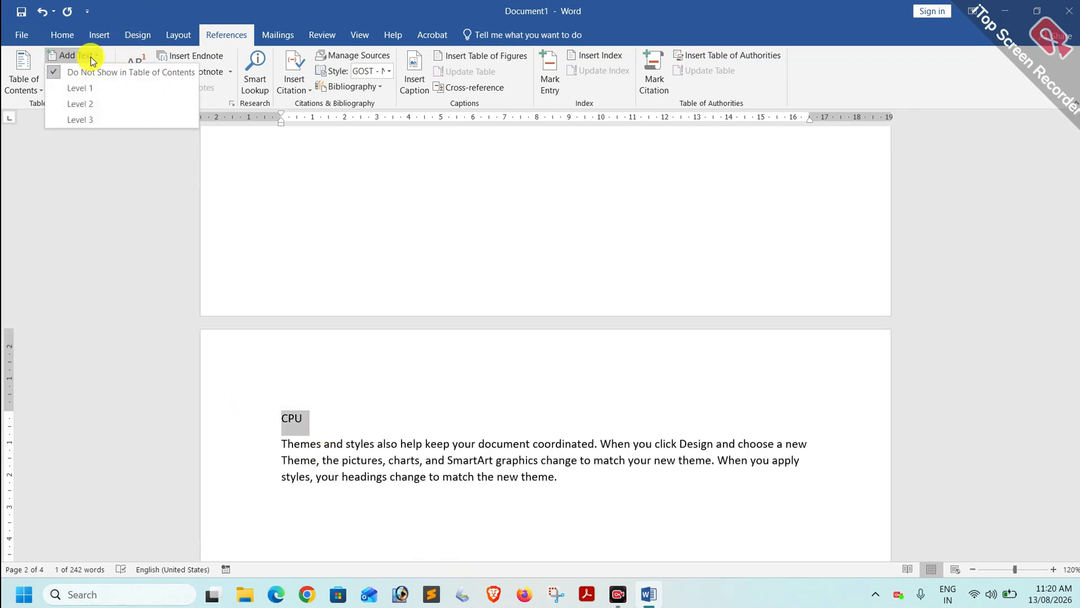
pyautogui.click(89, 90)
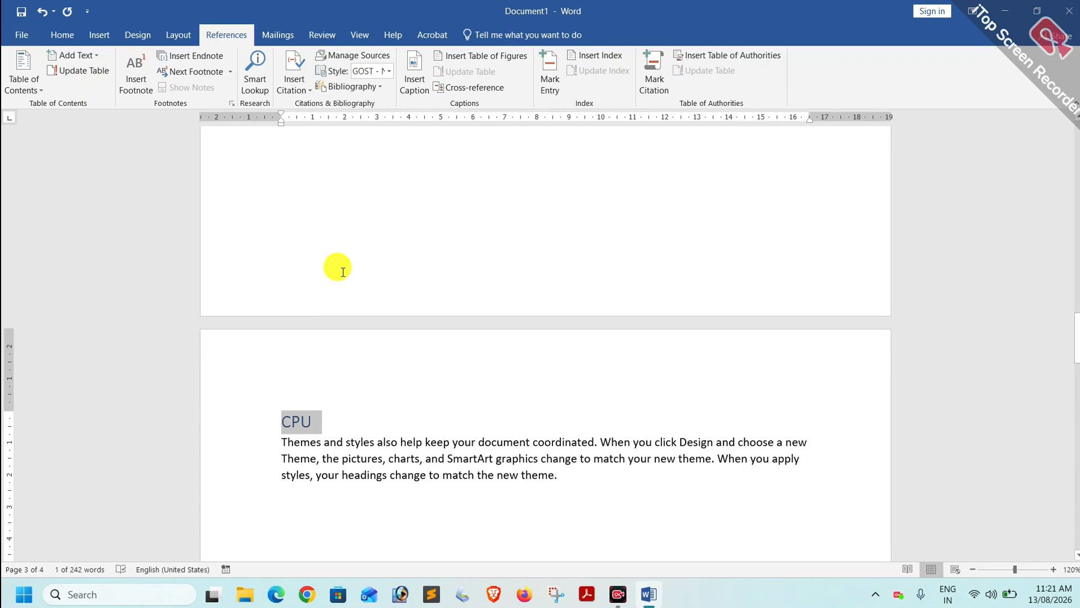
pyautogui.scroll(10, 342, 271)
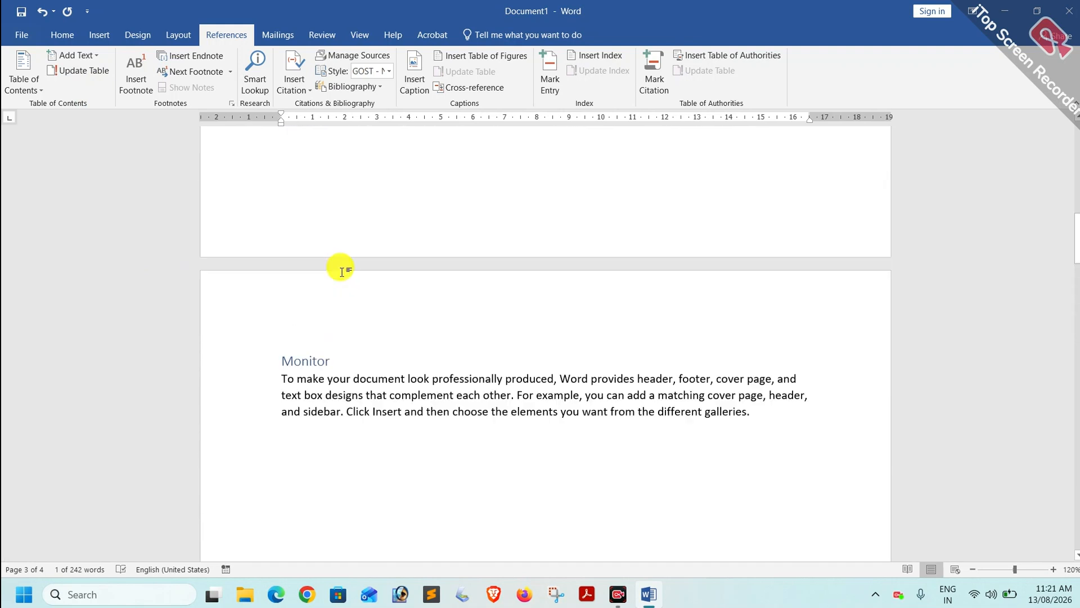
pyautogui.scroll(15, 343, 272)
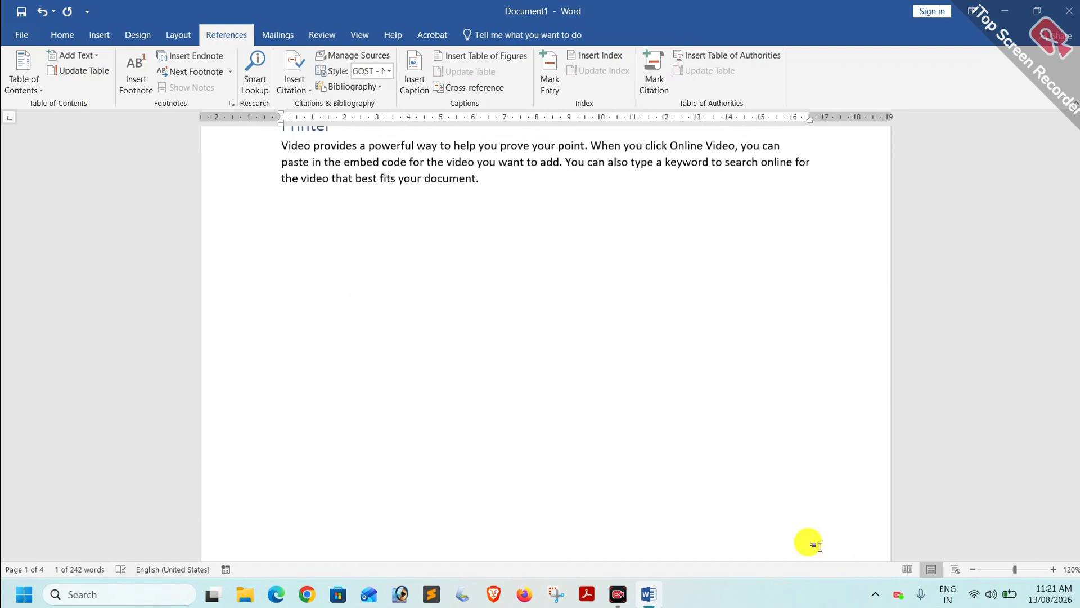
pyautogui.scroll(3, 313, 314)
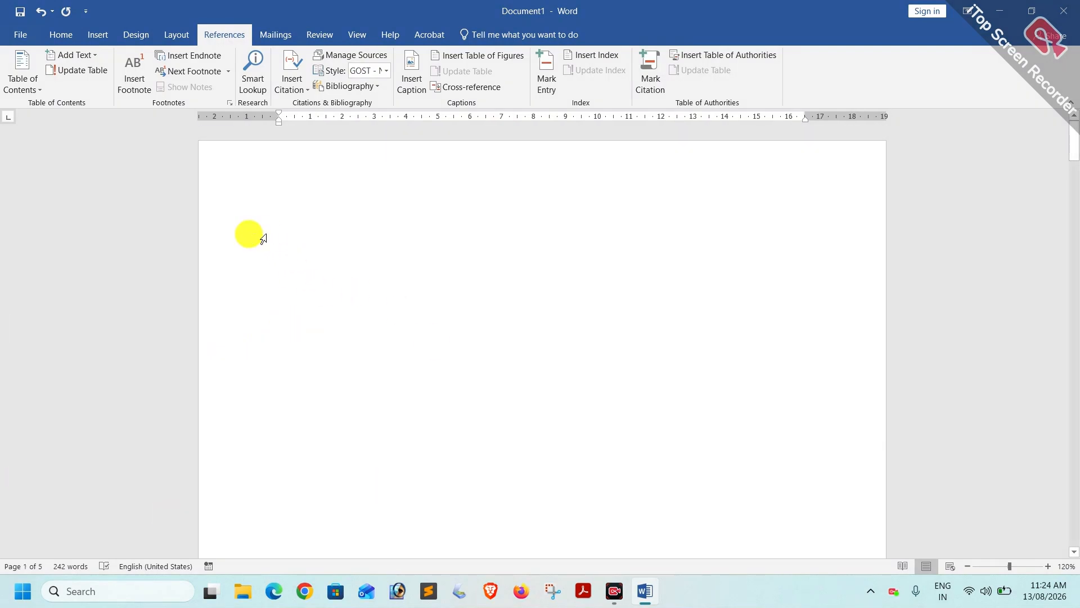
pyautogui.click(279, 190)
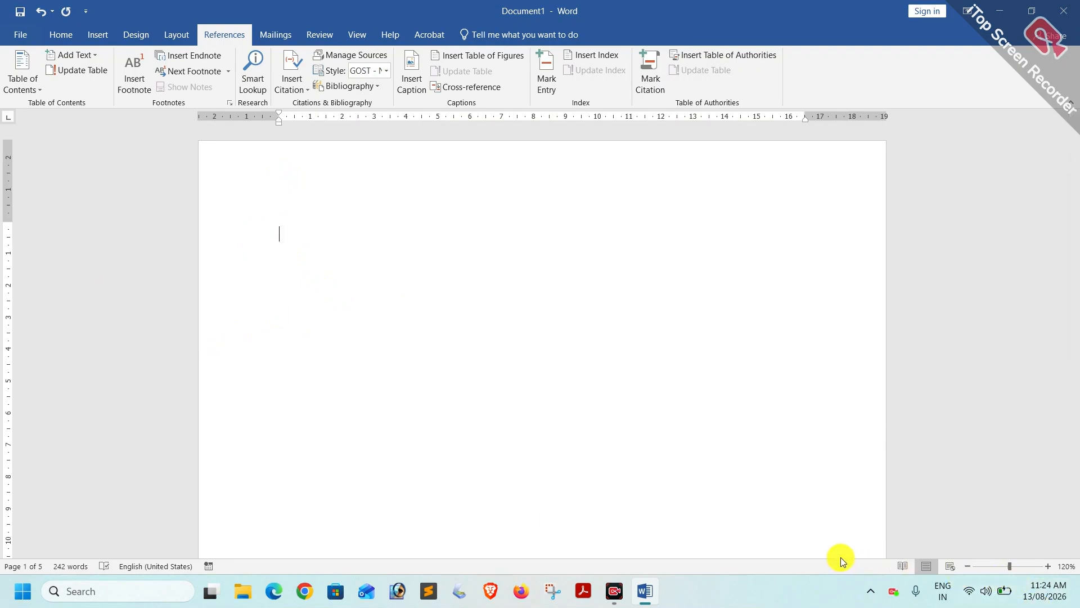
# Insert an Automatic Table 1 contents on page 1 listing Printer, Monitor and CPU.
pyautogui.click(31, 89)
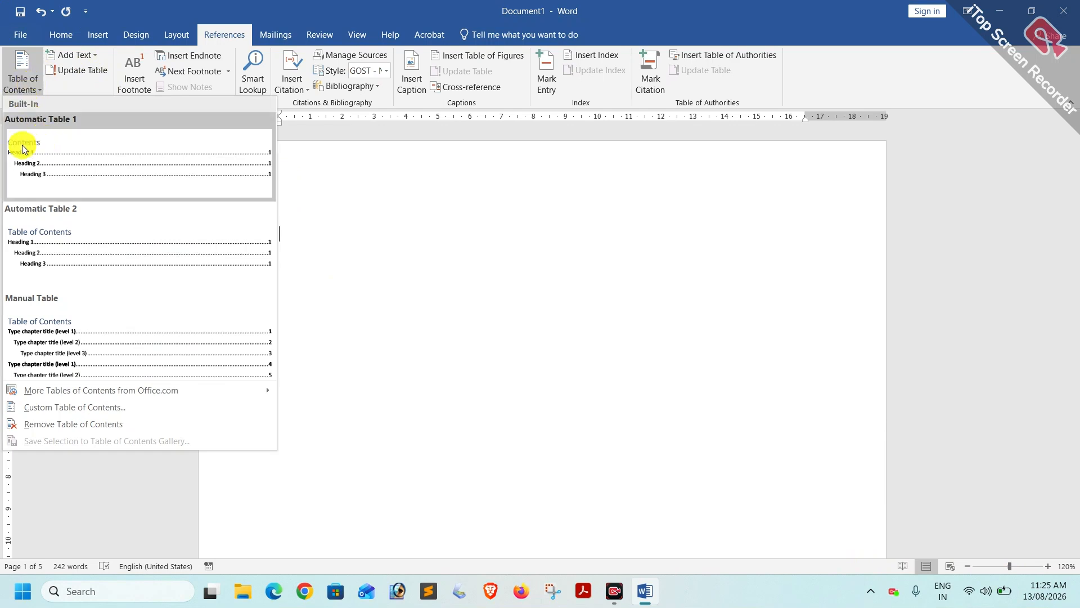
pyautogui.click(51, 165)
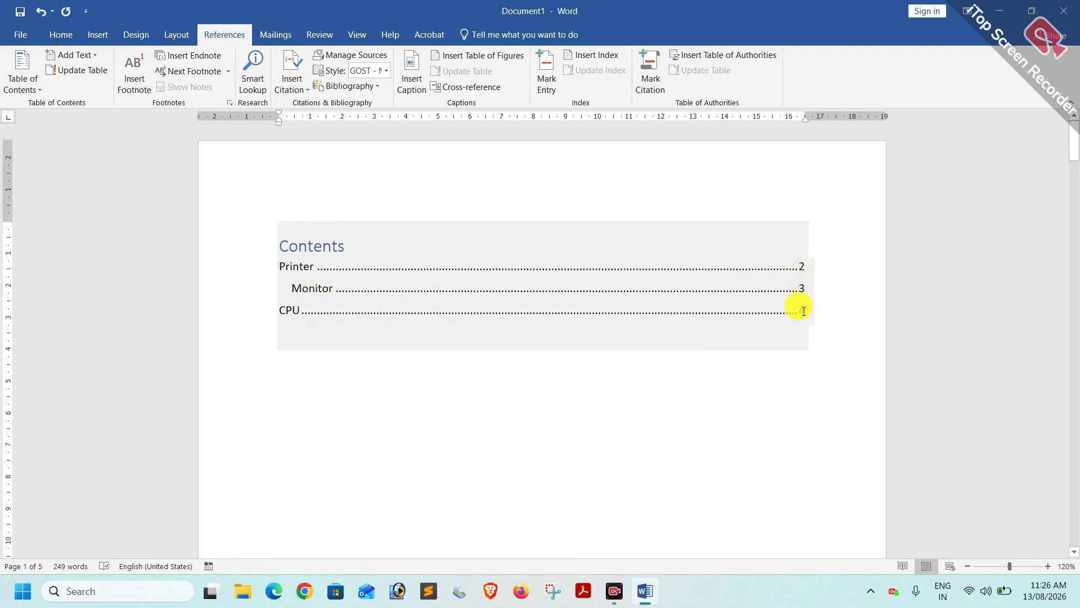
pyautogui.click(823, 548)
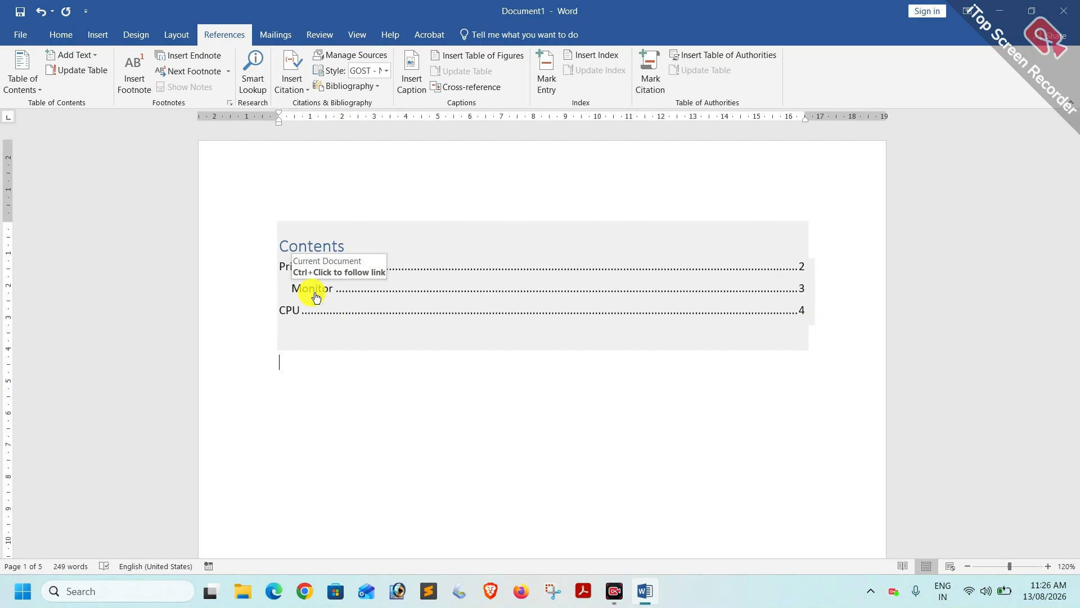
# Follow the Monitor contents link, then scroll down to the Save time in Word page.
pyautogui.keyDown('ctrl'); pyautogui.click(315, 290); pyautogui.keyUp('ctrl')
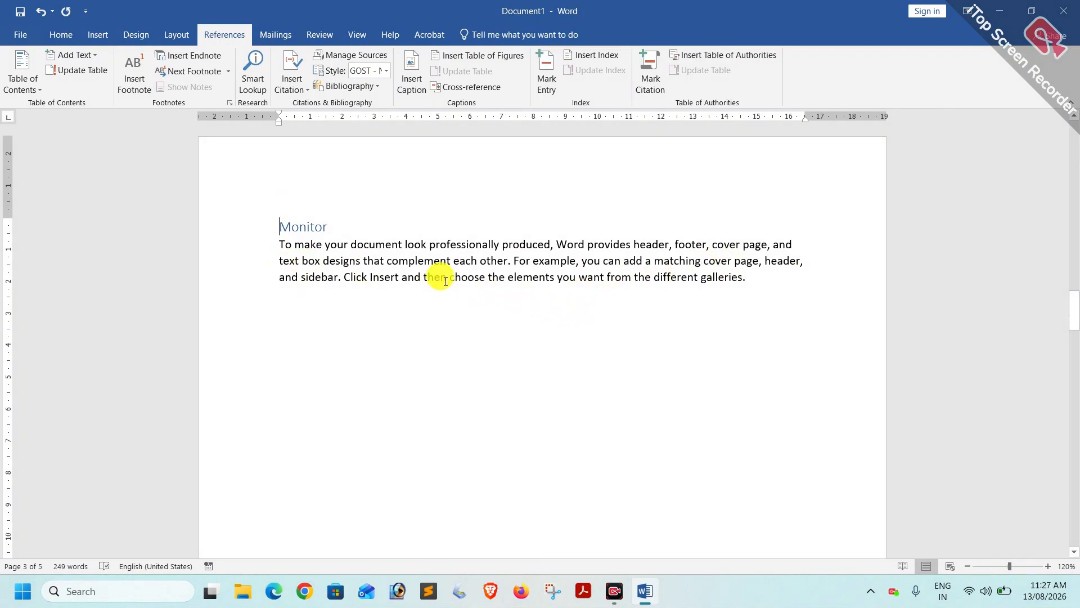
pyautogui.scroll(1, 428, 234)
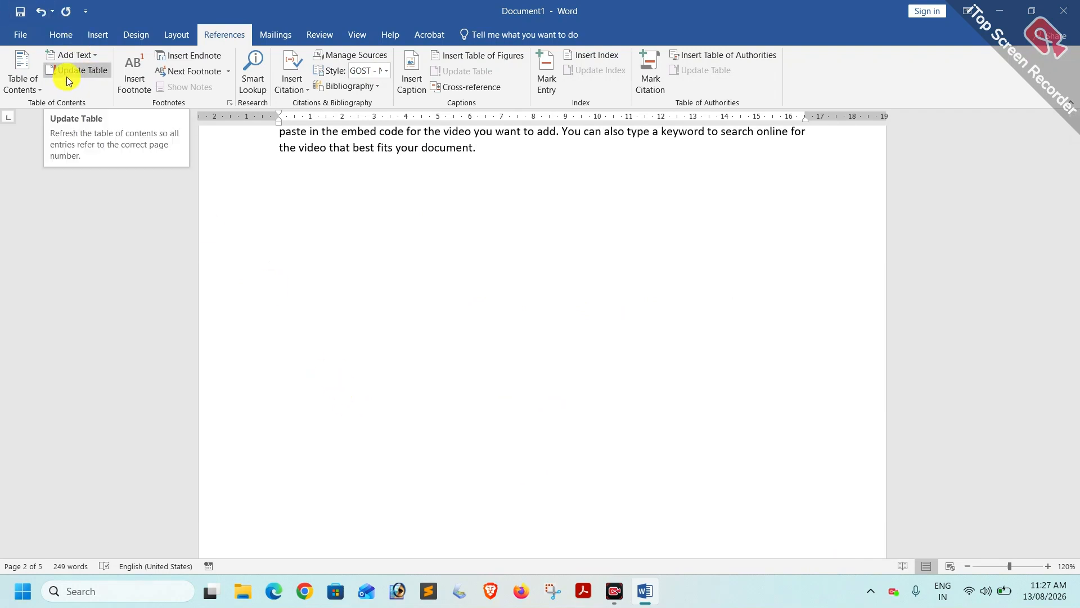
pyautogui.scroll(-6, 414, 272)
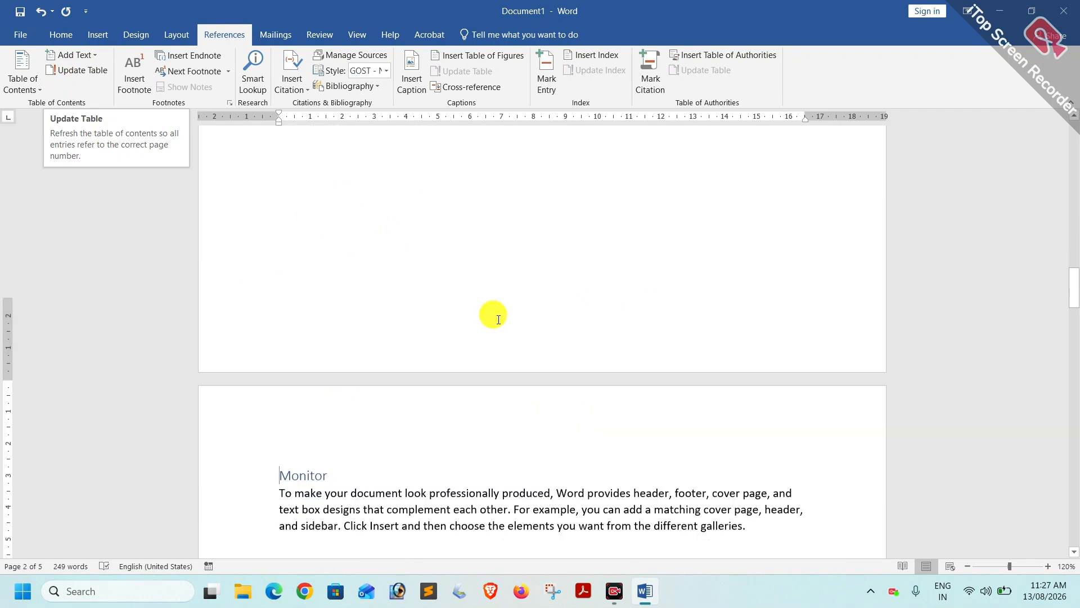
pyautogui.scroll(-15, 499, 319)
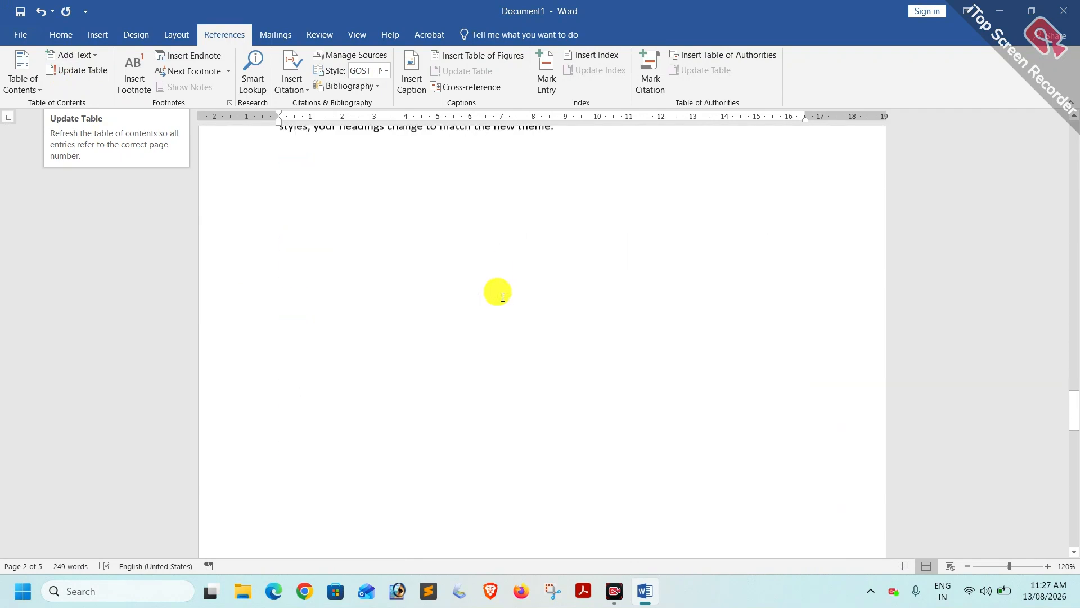
pyautogui.scroll(-8, 503, 296)
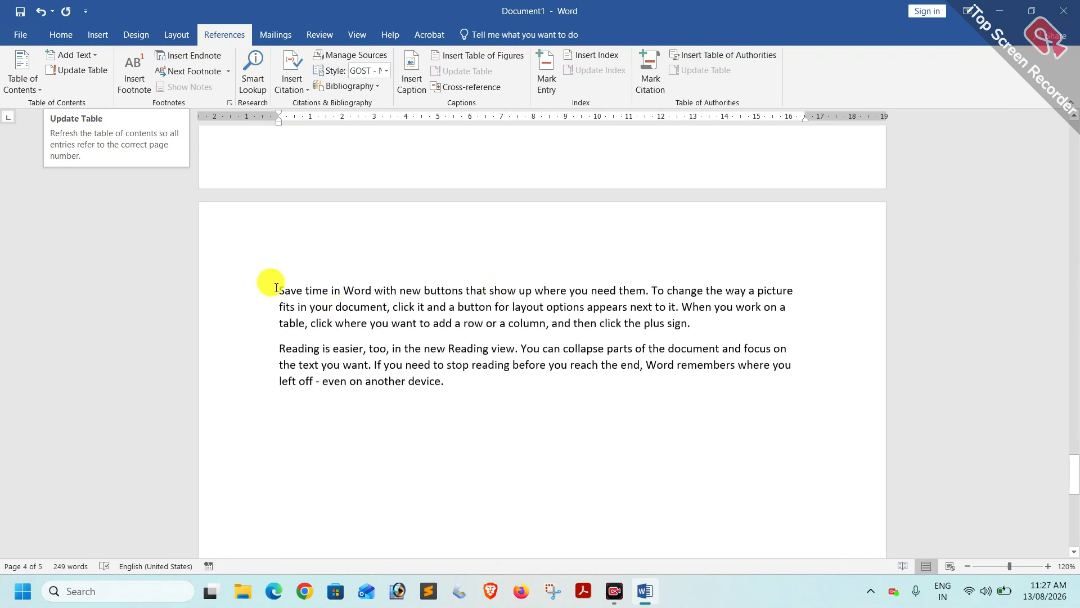
# Add a level 1 'Keyboard' title above the Save time paragraph and scroll back to the contents.
pyautogui.click(277, 287)
pyautogui.press('Return')
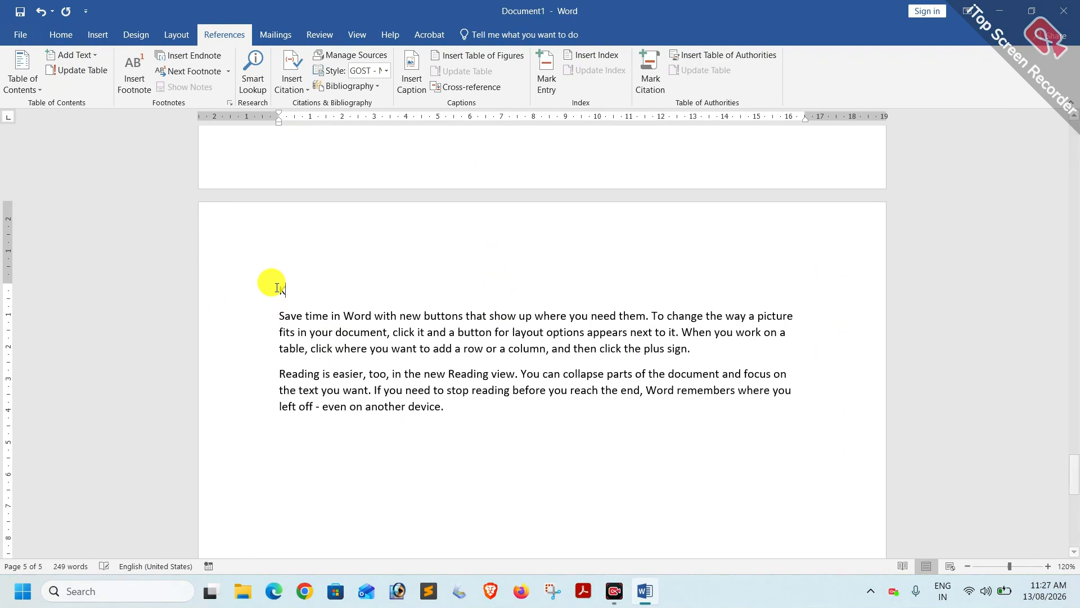
pyautogui.write('Keyboard')
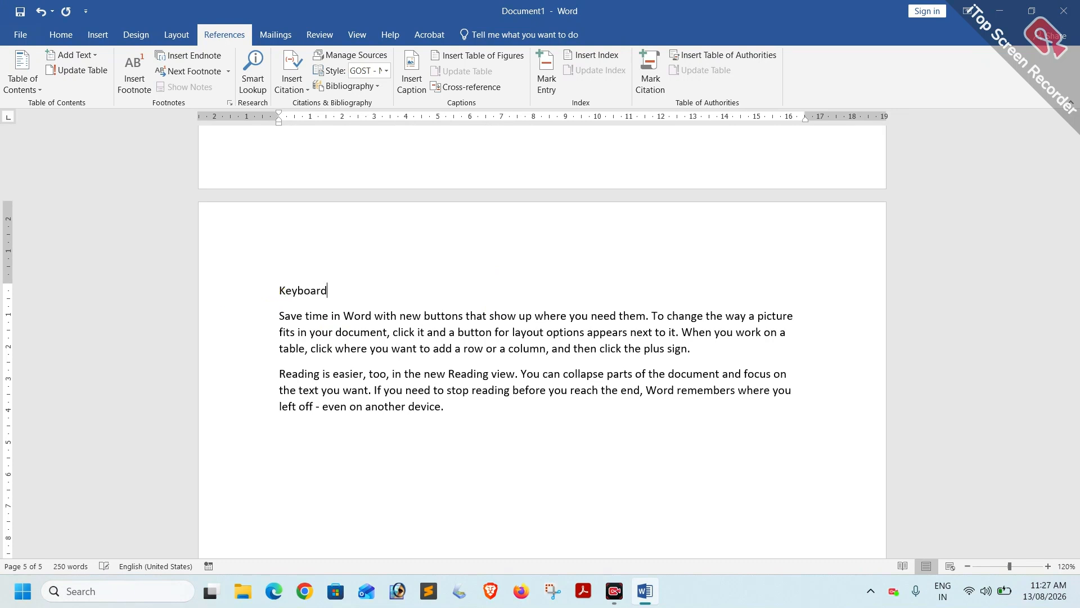
pyautogui.click(239, 290)
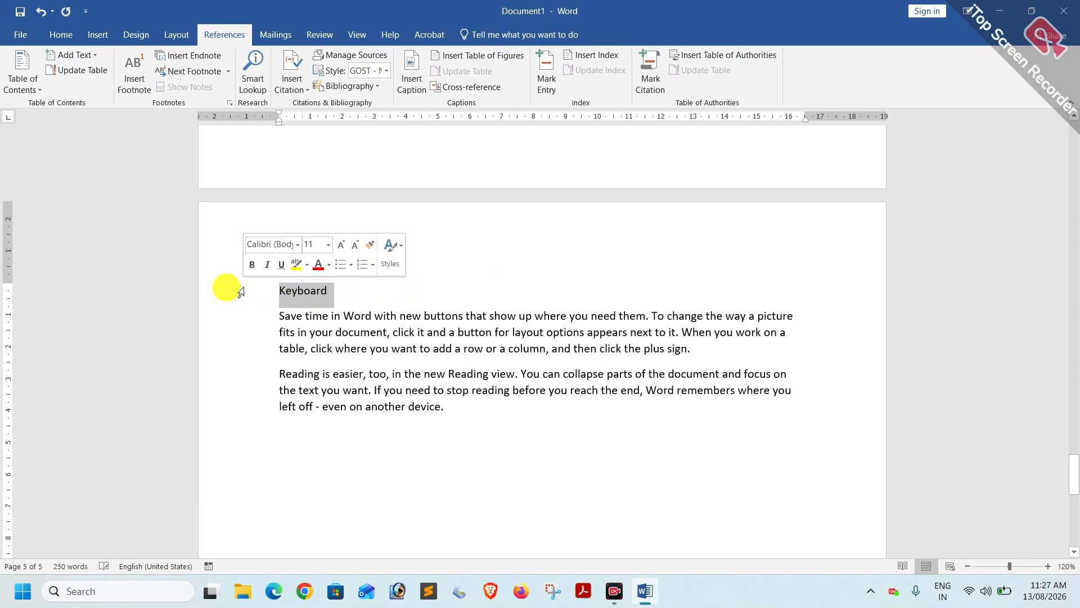
pyautogui.click(83, 54)
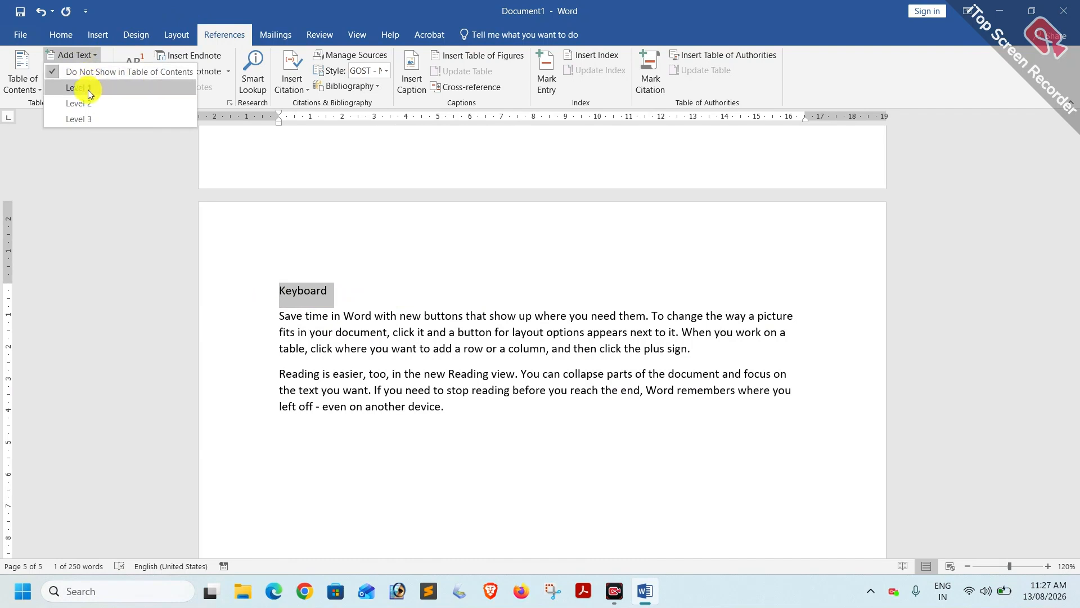
pyautogui.click(90, 90)
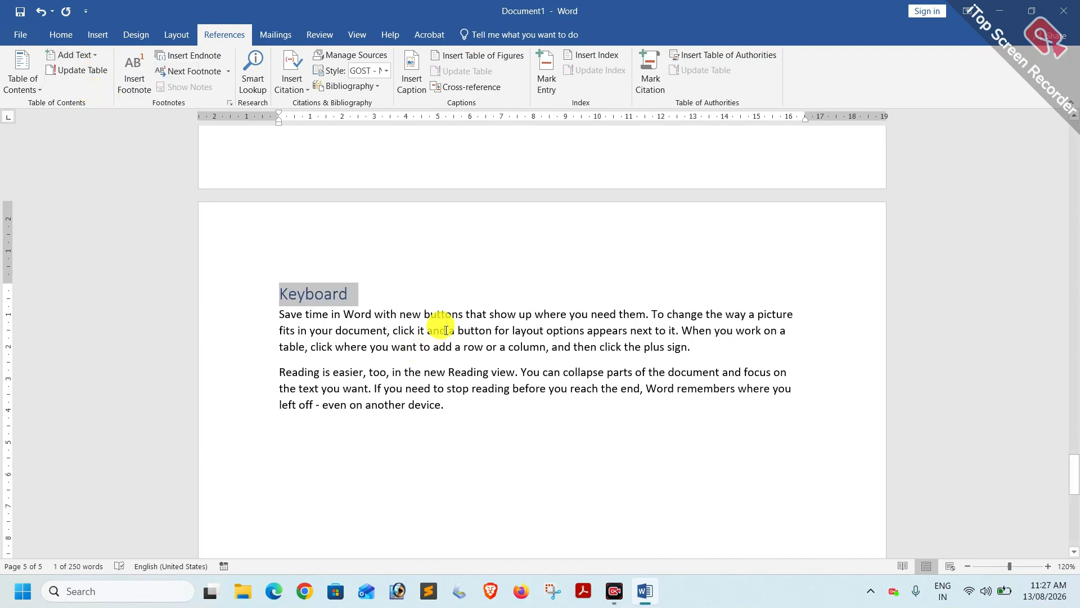
pyautogui.scroll(8, 444, 323)
pyautogui.scroll(10, 447, 328)
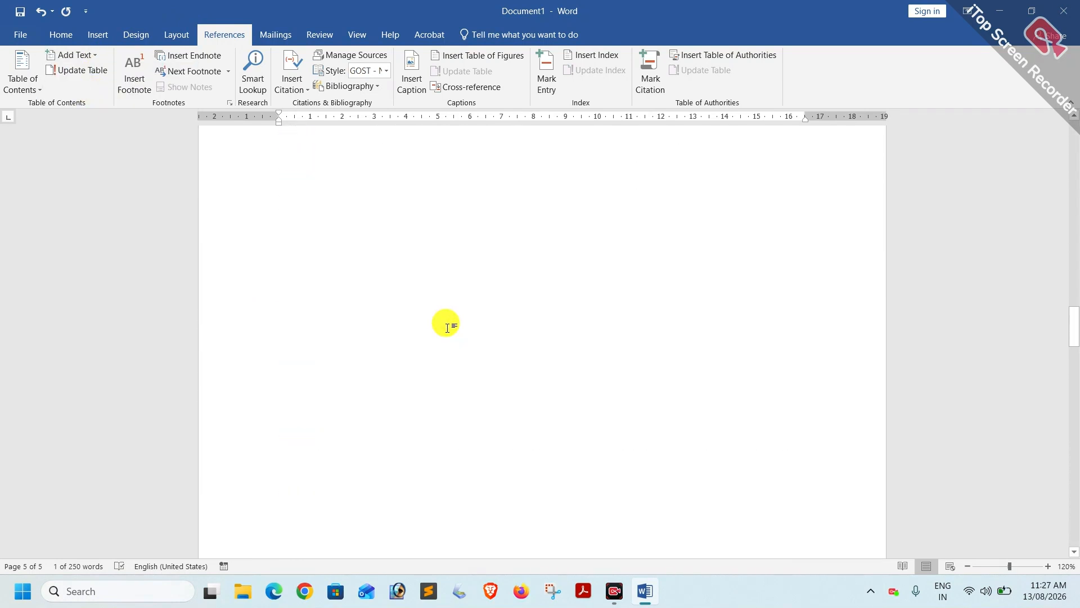
pyautogui.scroll(15, 447, 328)
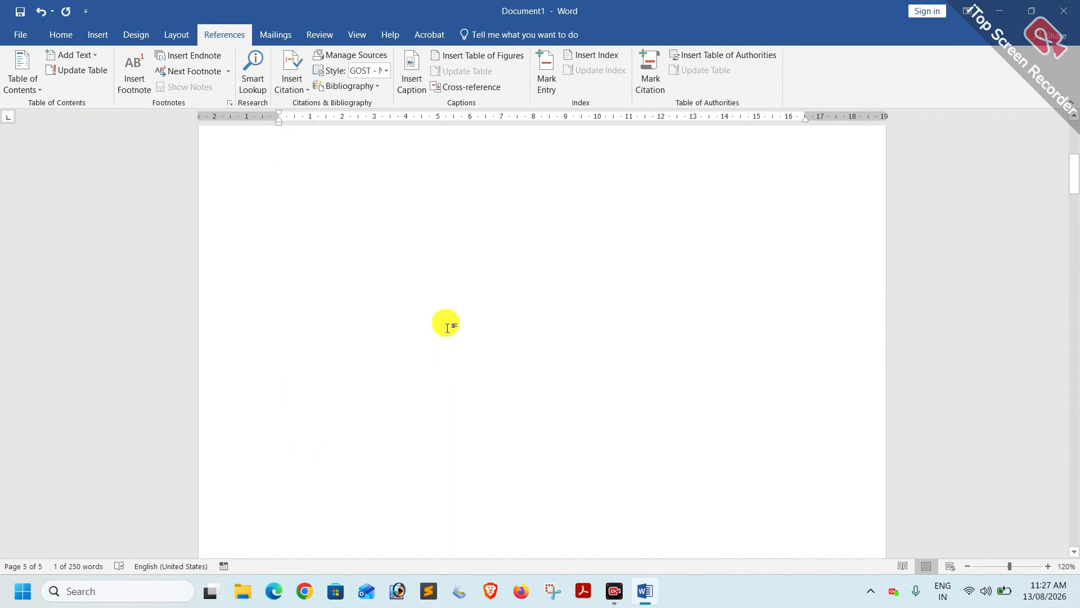
# Update the entire table of contents to include Keyboard, then follow its link to page 5.
pyautogui.click(284, 296)
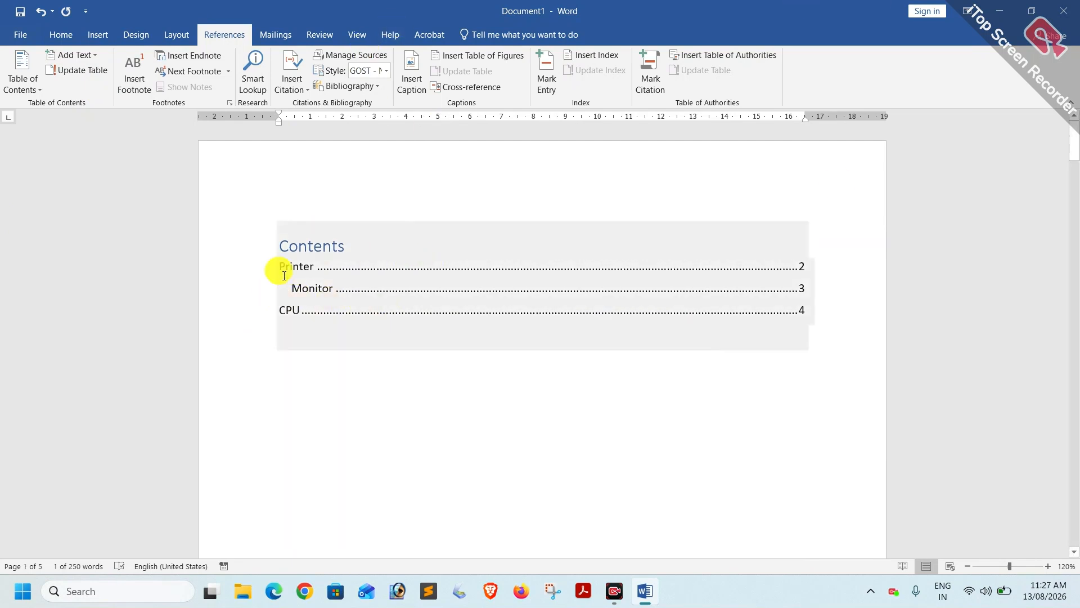
pyautogui.click(301, 312)
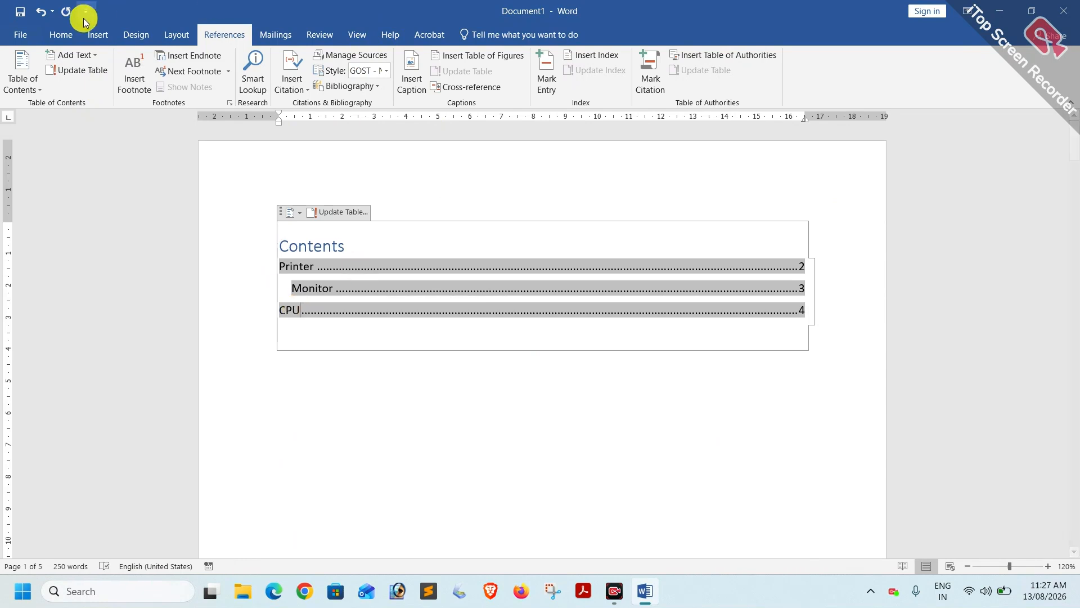
pyautogui.click(79, 72)
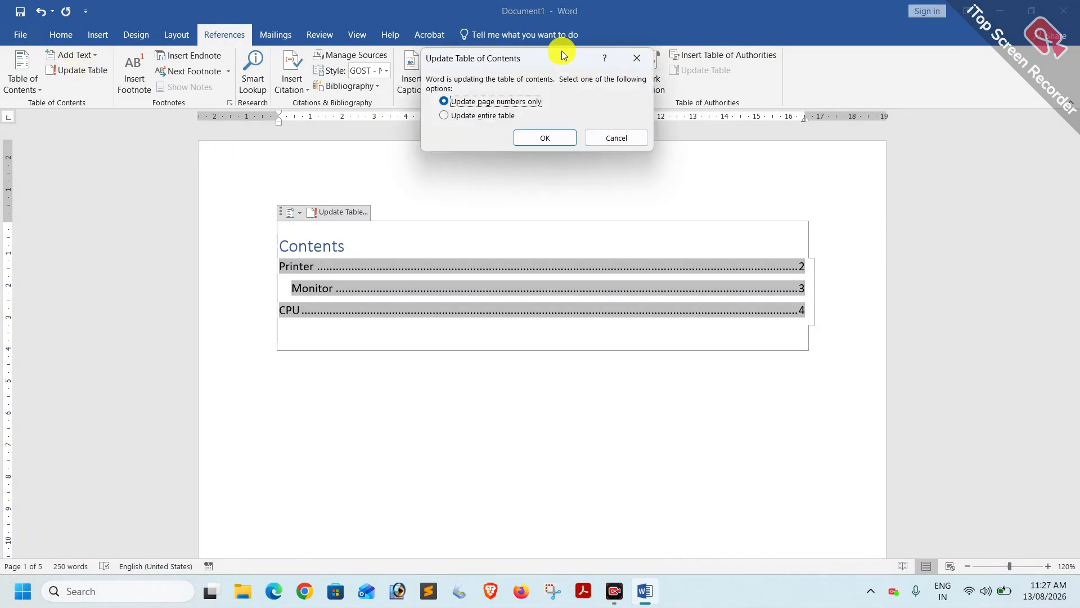
pyautogui.moveTo(566, 82); pyautogui.dragTo(570, 94)
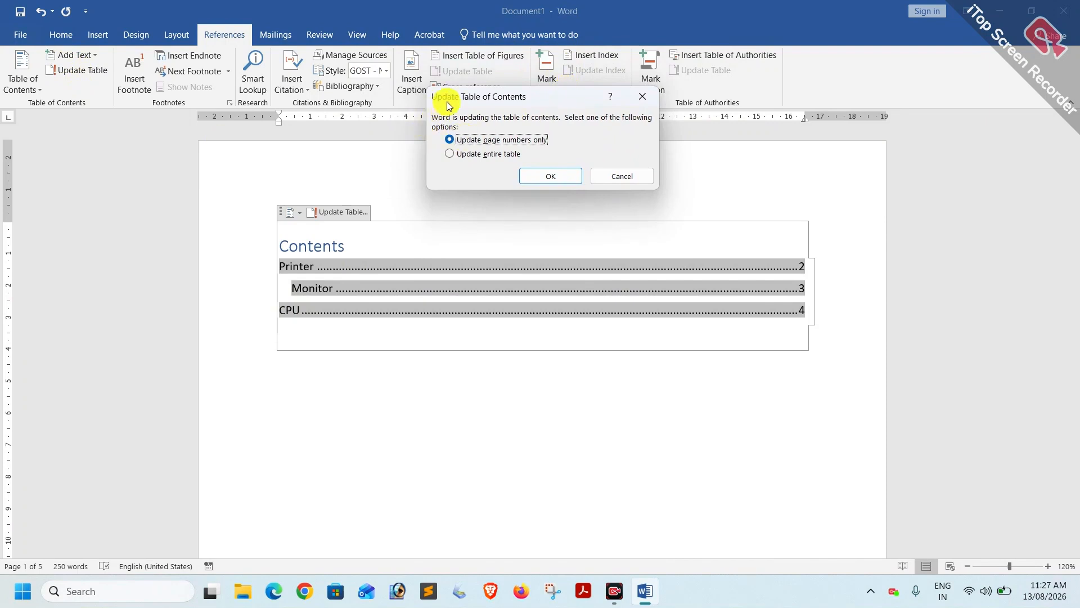
pyautogui.click(451, 154)
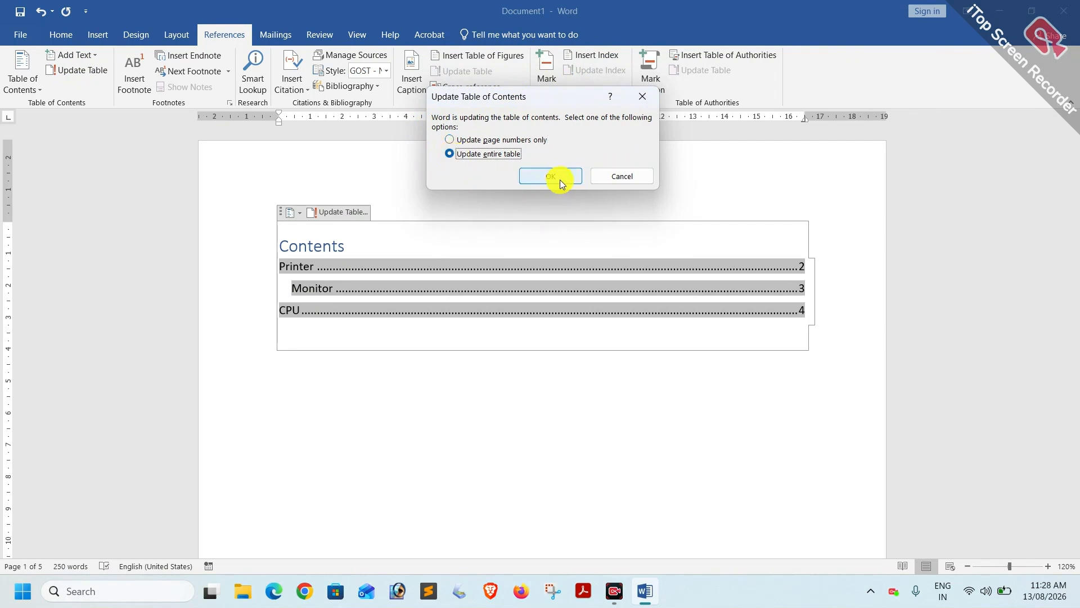
pyautogui.click(559, 180)
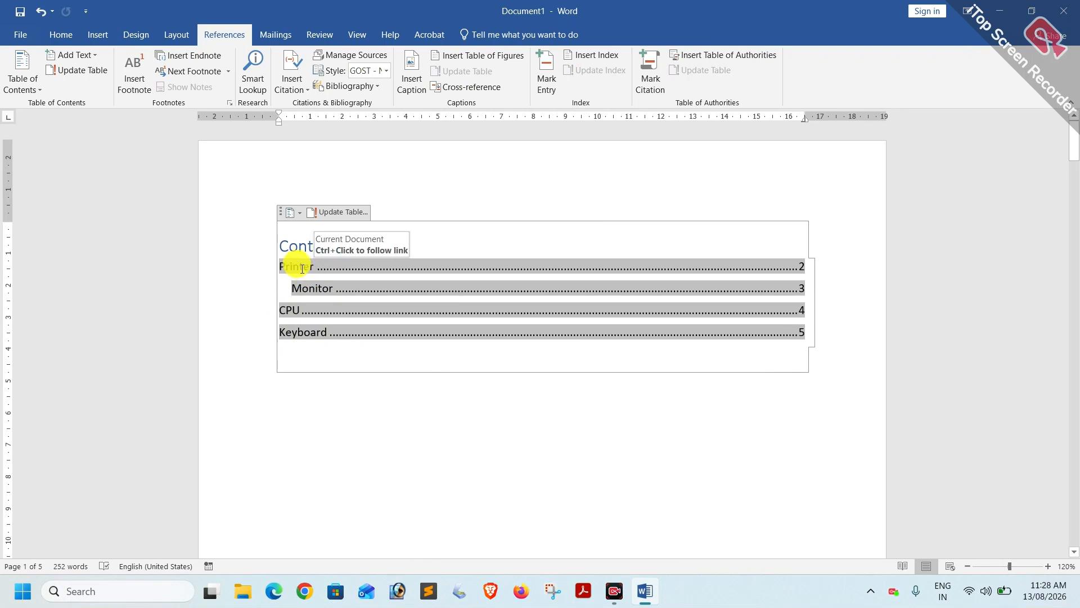
pyautogui.keyDown('ctrl'); pyautogui.click(303, 333); pyautogui.keyUp('ctrl')
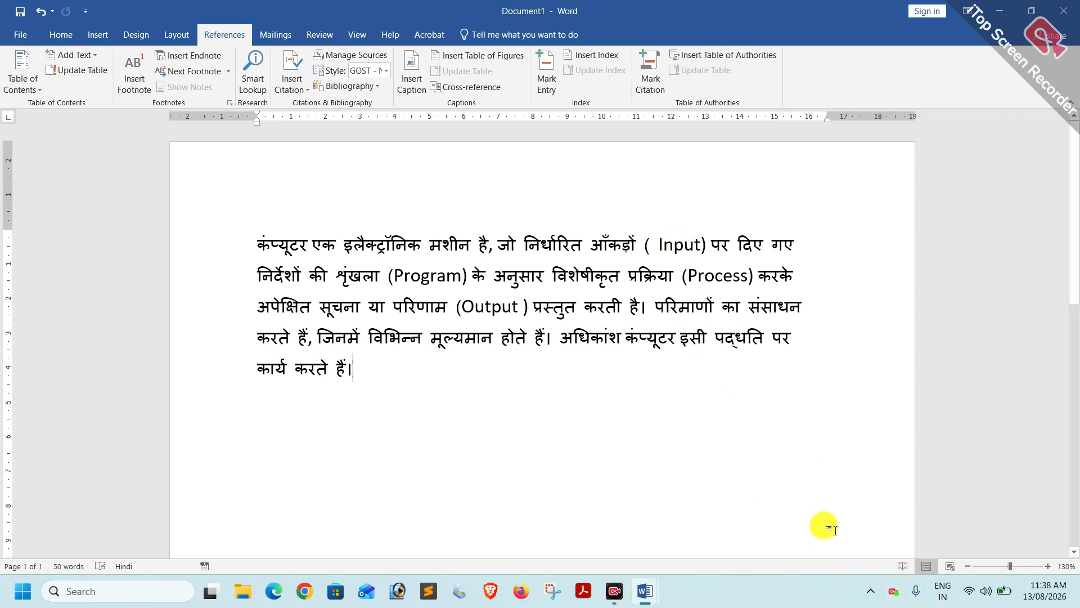
# Attach footnote 1 to 'Input' with the pasted text 'कीबोर्ड या माउस से डेटा डालना।'.
pyautogui.moveTo(659, 243); pyautogui.dragTo(701, 243)
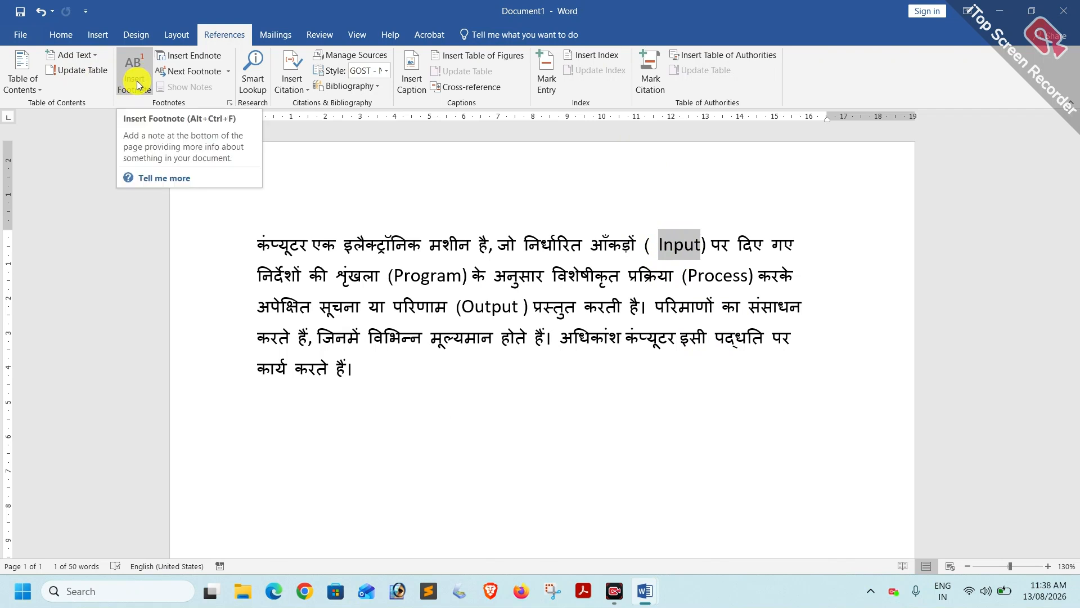
pyautogui.click(137, 80)
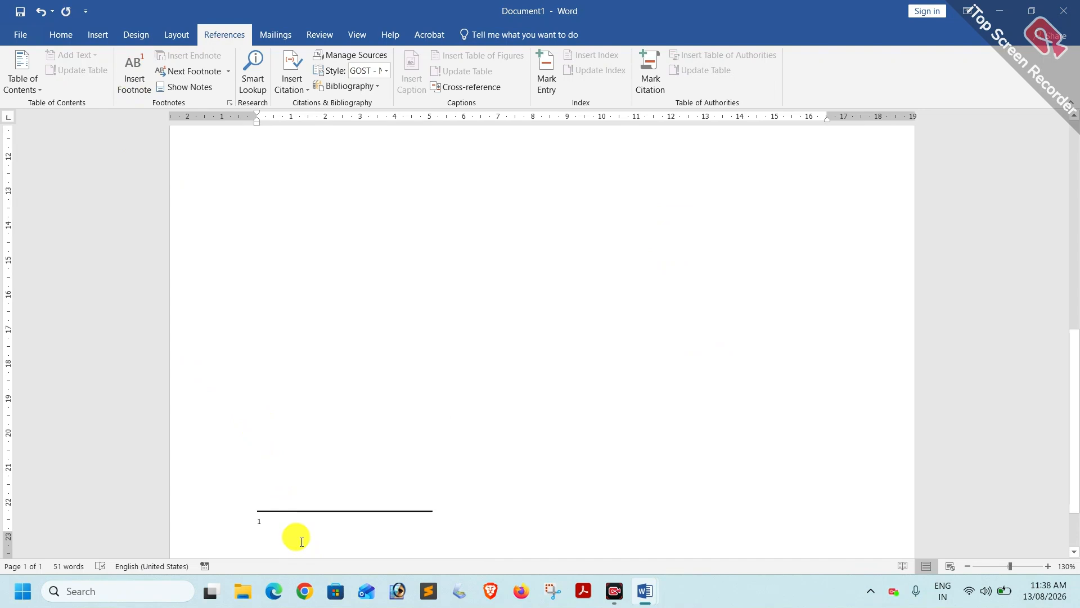
pyautogui.write('कीबोर्ड या माउस से डेटा डालना।')
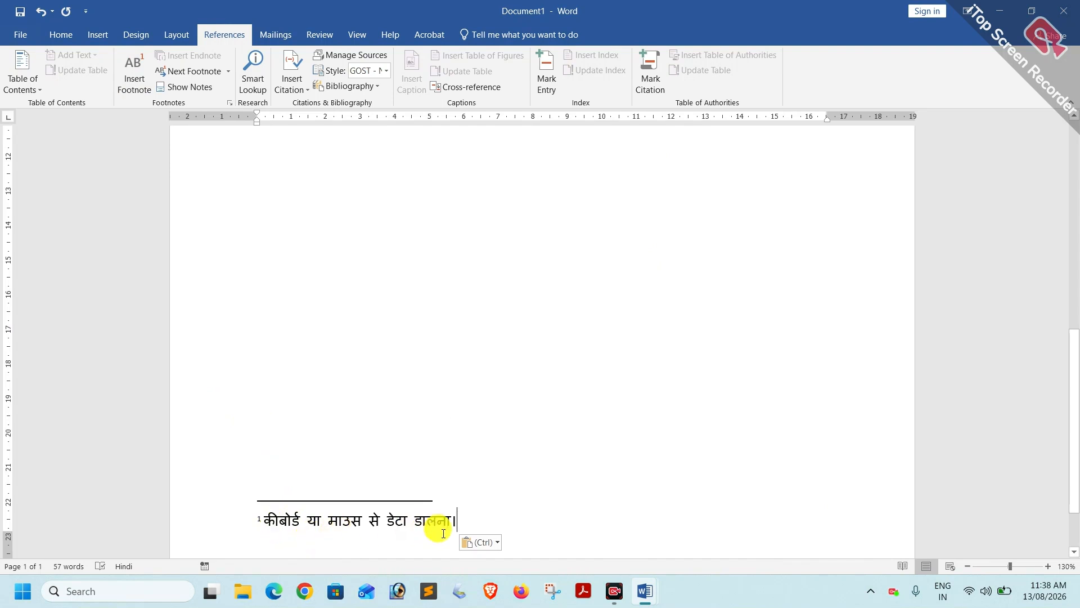
pyautogui.scroll(5, 452, 487)
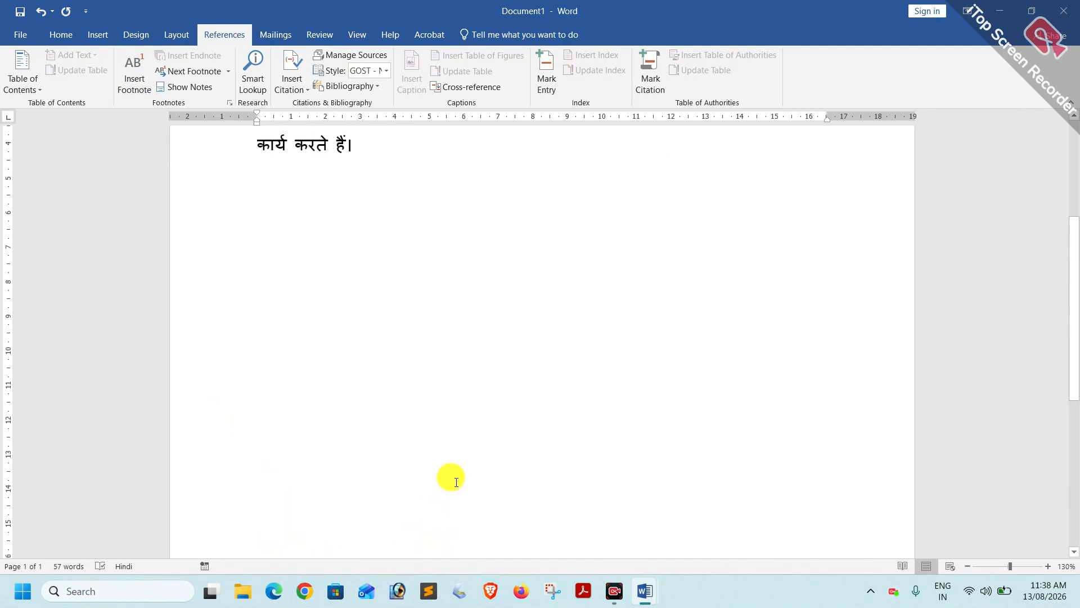
pyautogui.scroll(3, 457, 482)
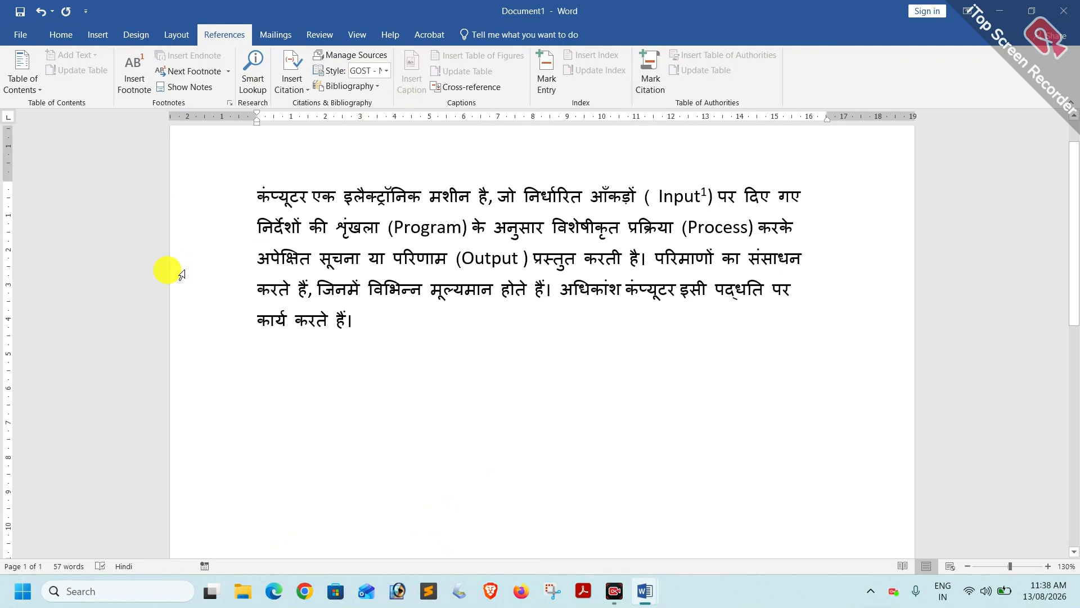
# Attach footnote 2 to 'Program' with the pasted text 'निर्देशों का एक समूह होता है'.
pyautogui.doubleClick(431, 228)
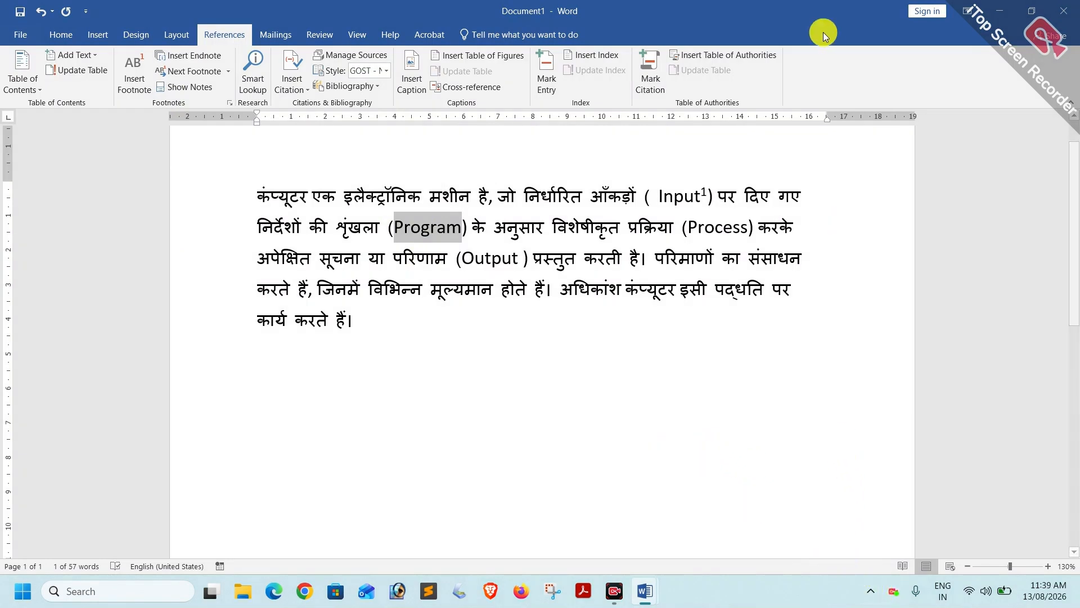
pyautogui.click(128, 86)
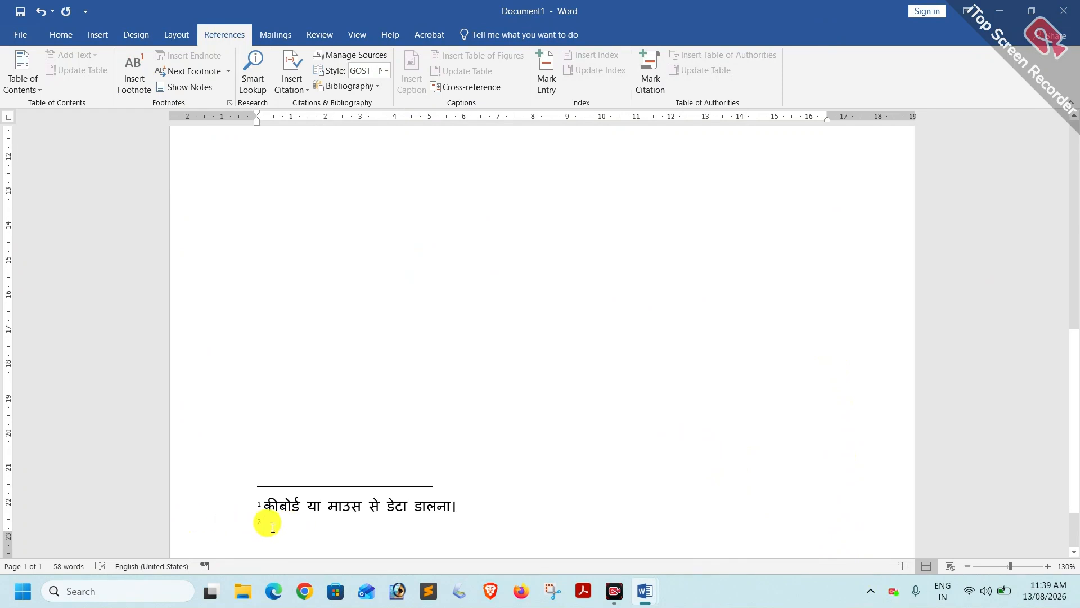
pyautogui.write('निर्देशों का एक समूह होता है')
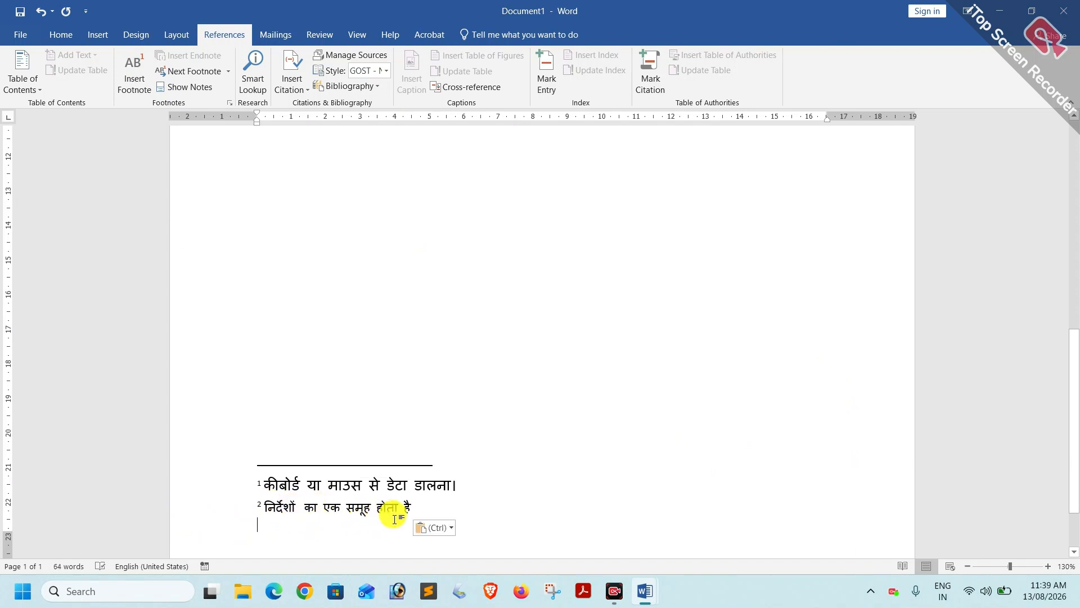
pyautogui.scroll(10, 383, 426)
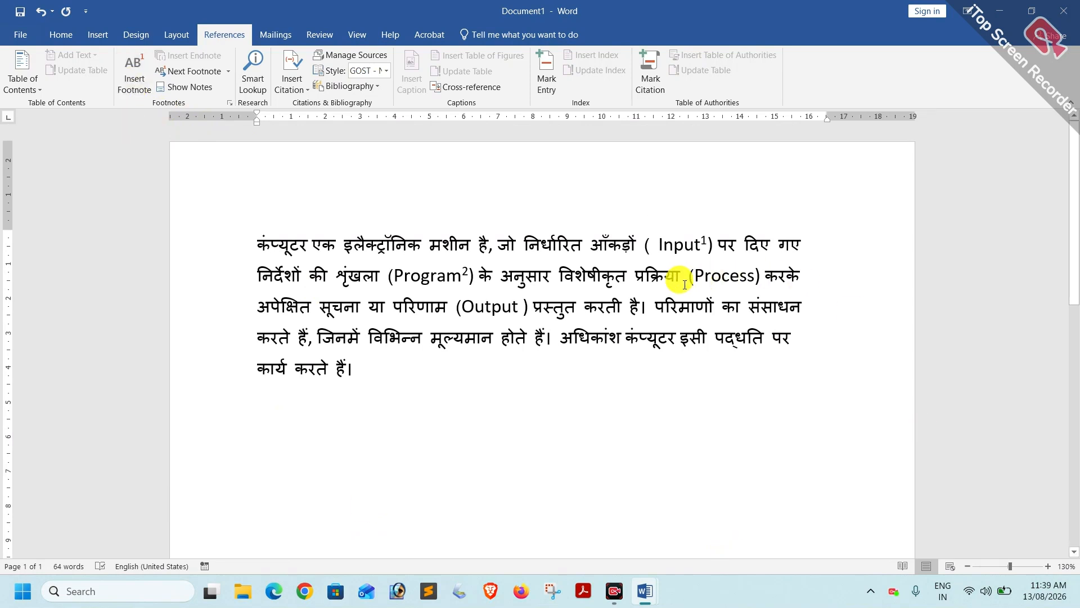
pyautogui.moveTo(700, 240)
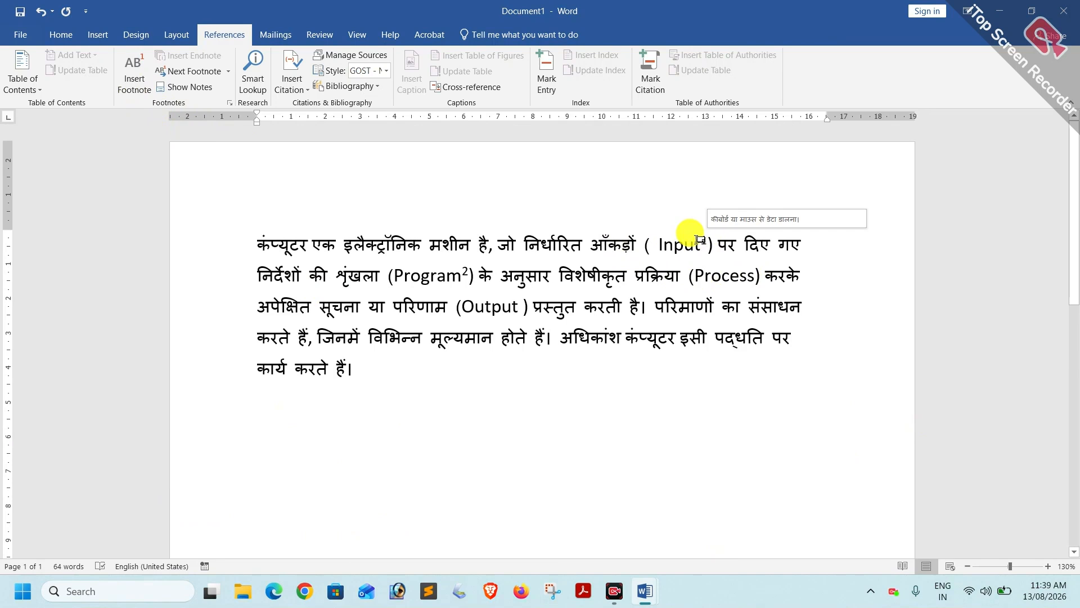
pyautogui.moveTo(459, 271)
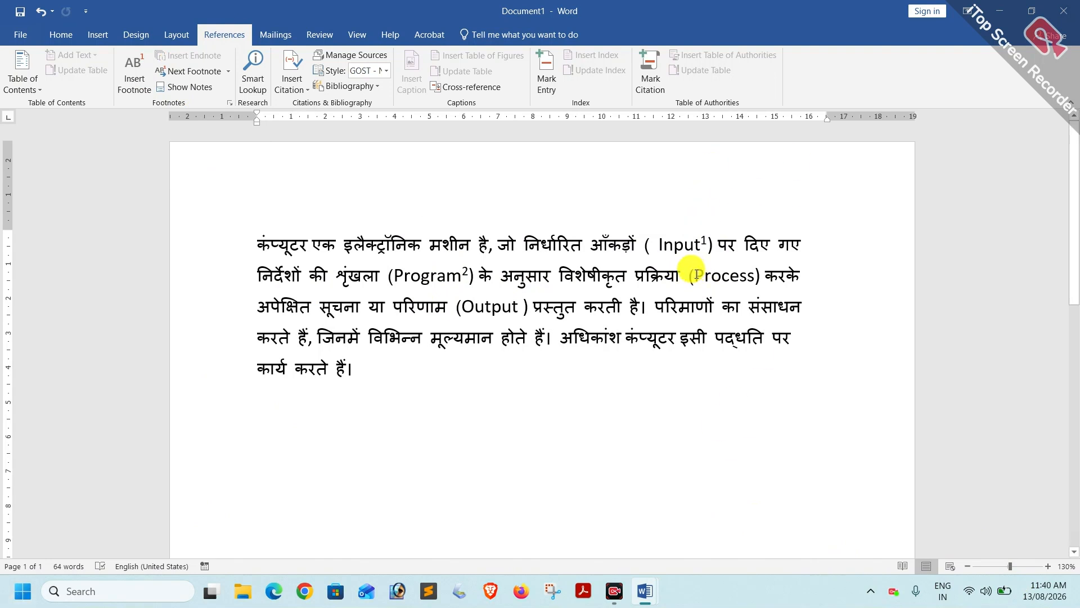
# Attach endnote i to 'Process', pasting 'सीपीयू (CPU) द्वारा डेटा पर काम करना।'.
pyautogui.moveTo(696, 275); pyautogui.dragTo(755, 276)
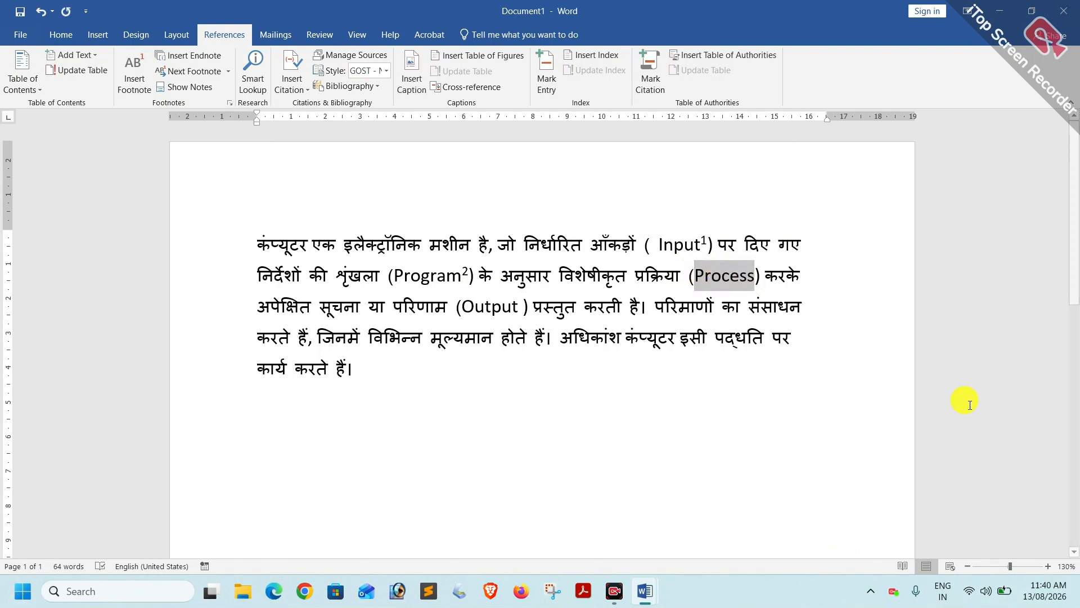
pyautogui.click(196, 63)
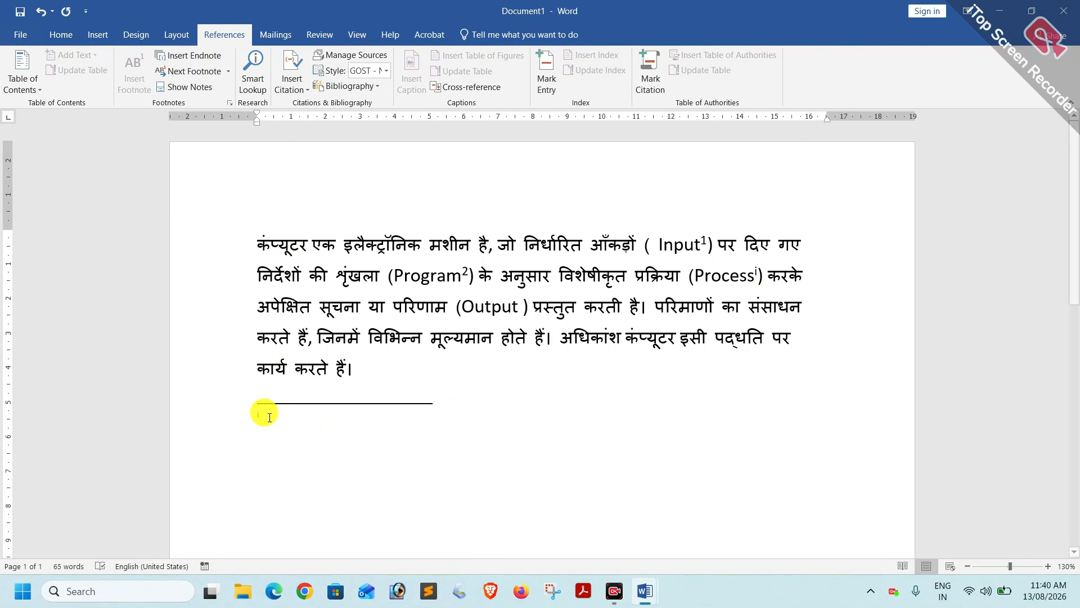
pyautogui.write('सीपीयू (CPU) द्वारा डेटा पर काम करना।')
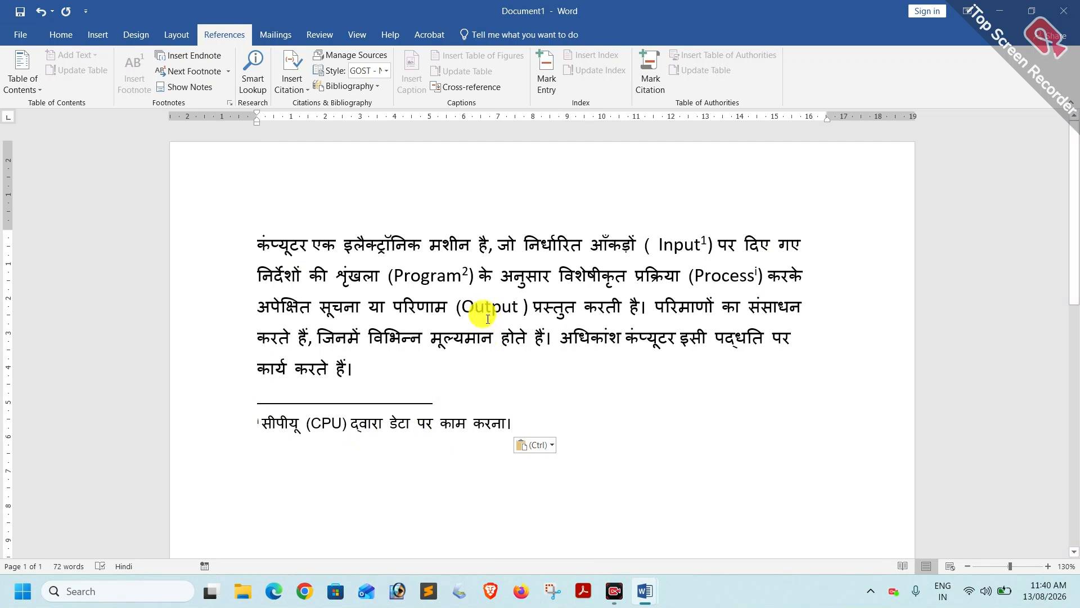
# Add endnote ii to the word Output reading 'मॉनिटर पर परिणाम देखना।'.
pyautogui.click(459, 305)
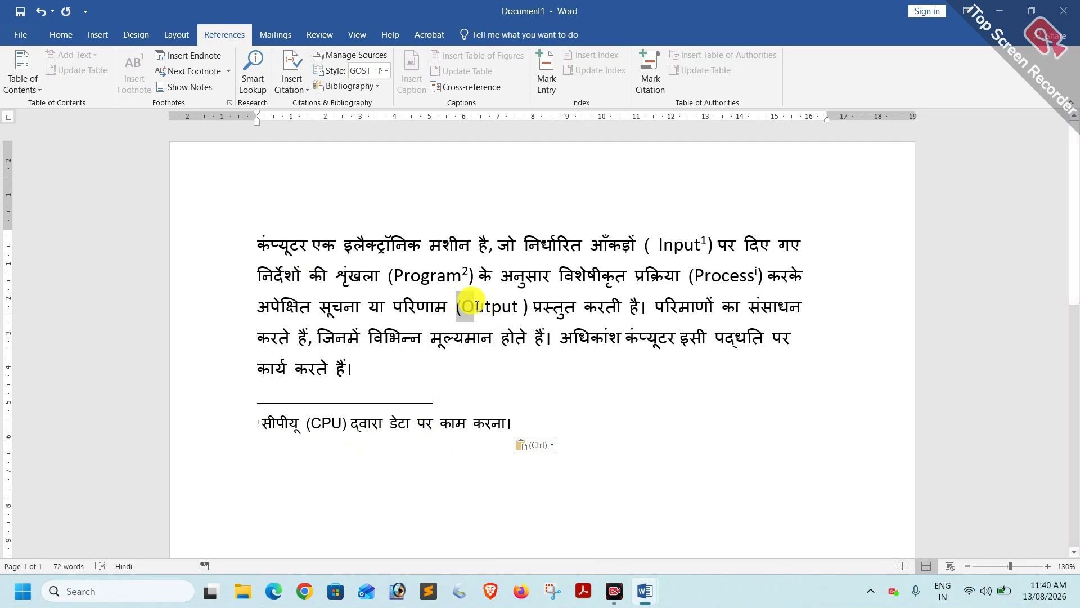
pyautogui.moveTo(462, 309); pyautogui.dragTo(521, 309)
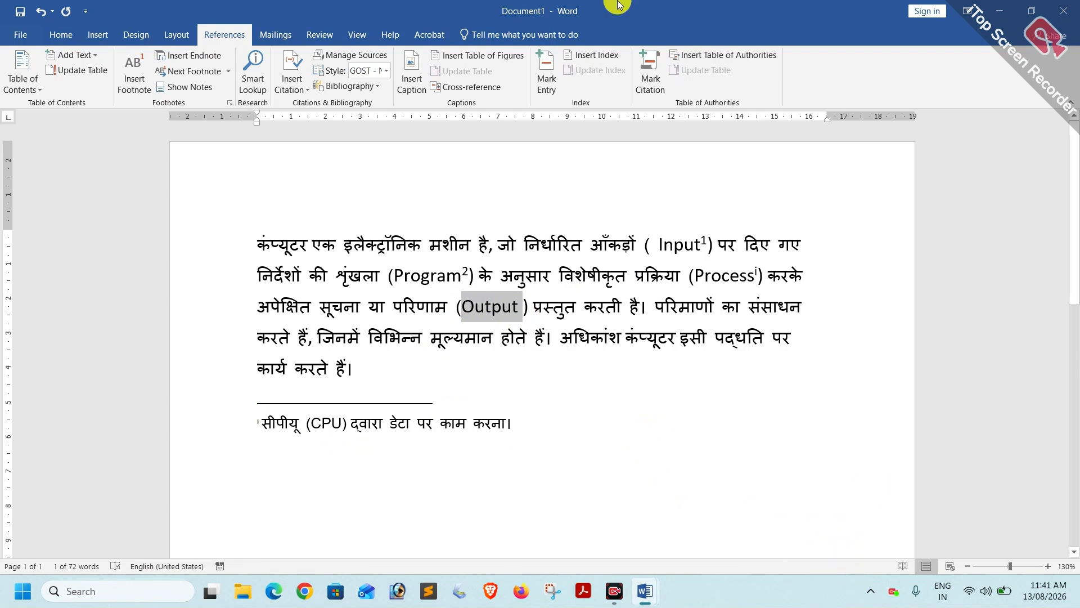
pyautogui.click(188, 55)
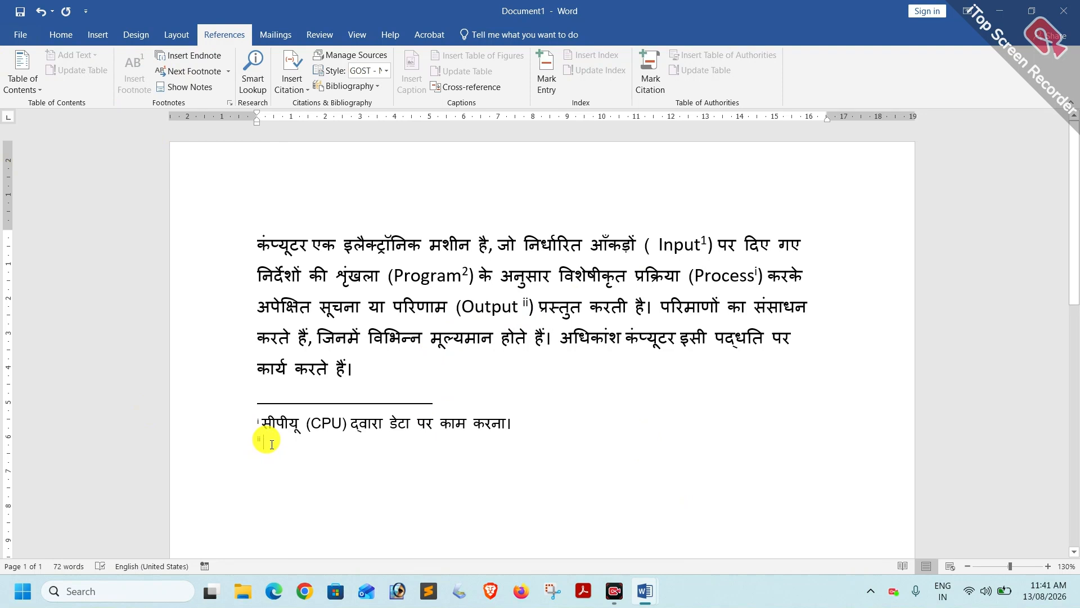
pyautogui.write('मॉनिटर पर परिणाम देखना।')
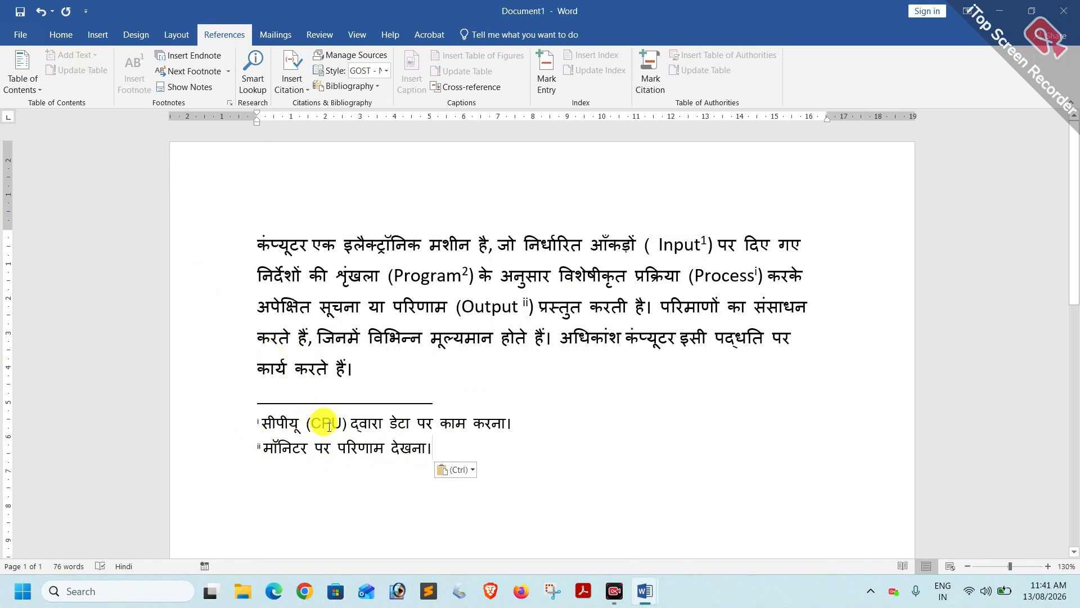
pyautogui.scroll(-10, 324, 426)
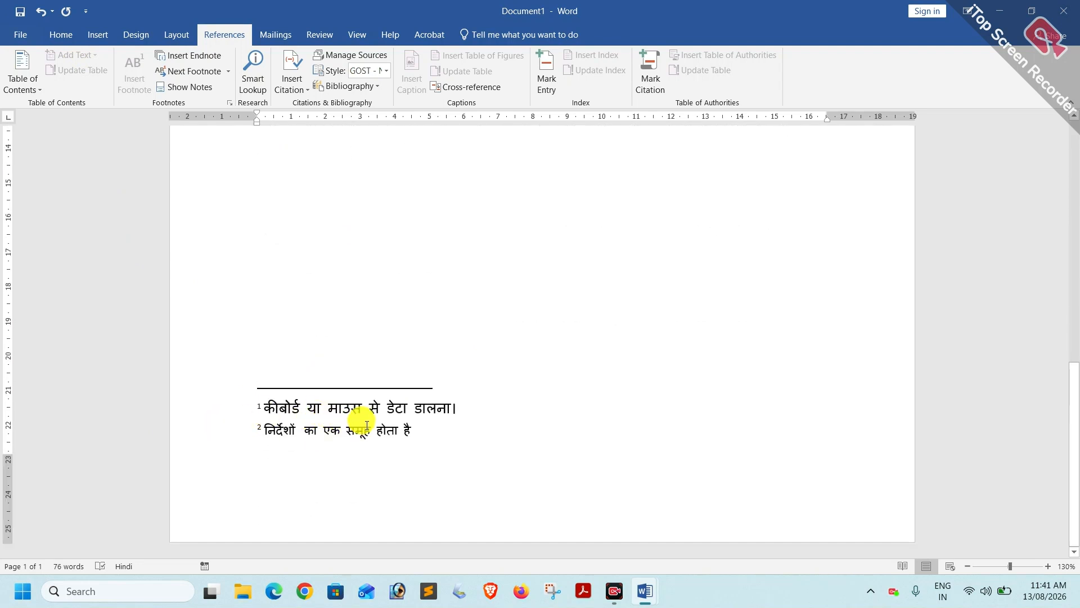
pyautogui.scroll(10, 363, 422)
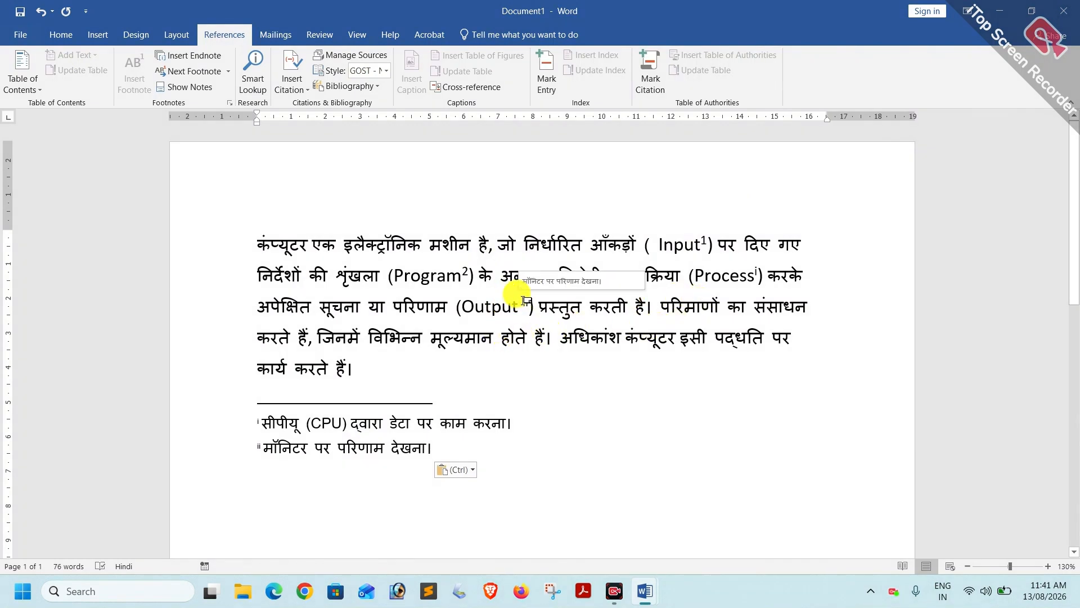
pyautogui.moveTo(525, 300)
pyautogui.hotkey('ctrl', 'Home')
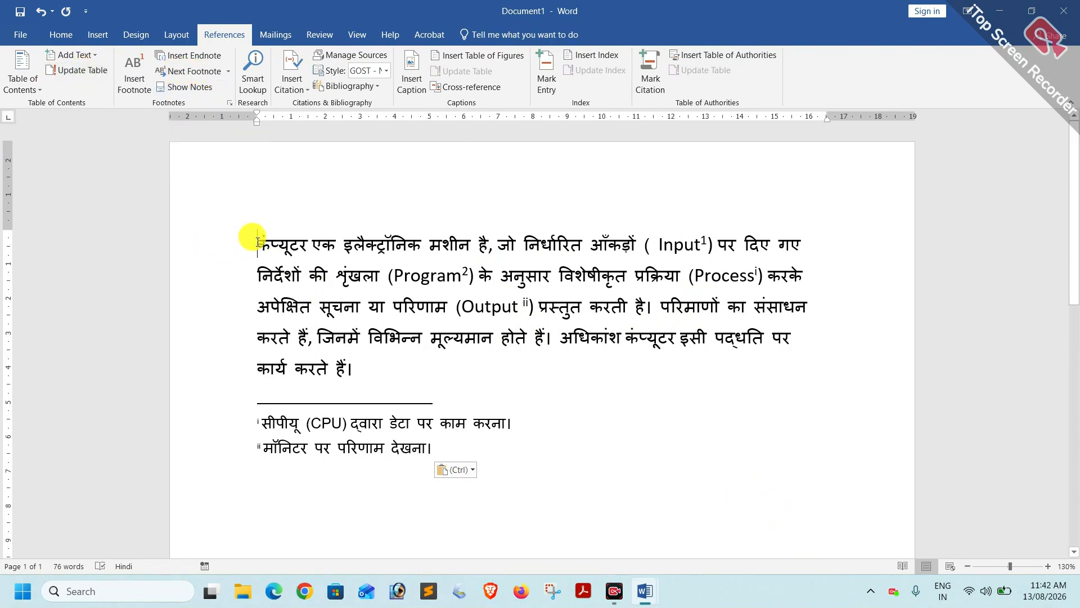
# Step through the footnote references from Input to Program, then back to Input with Previous Footnote.
pyautogui.click(189, 75)
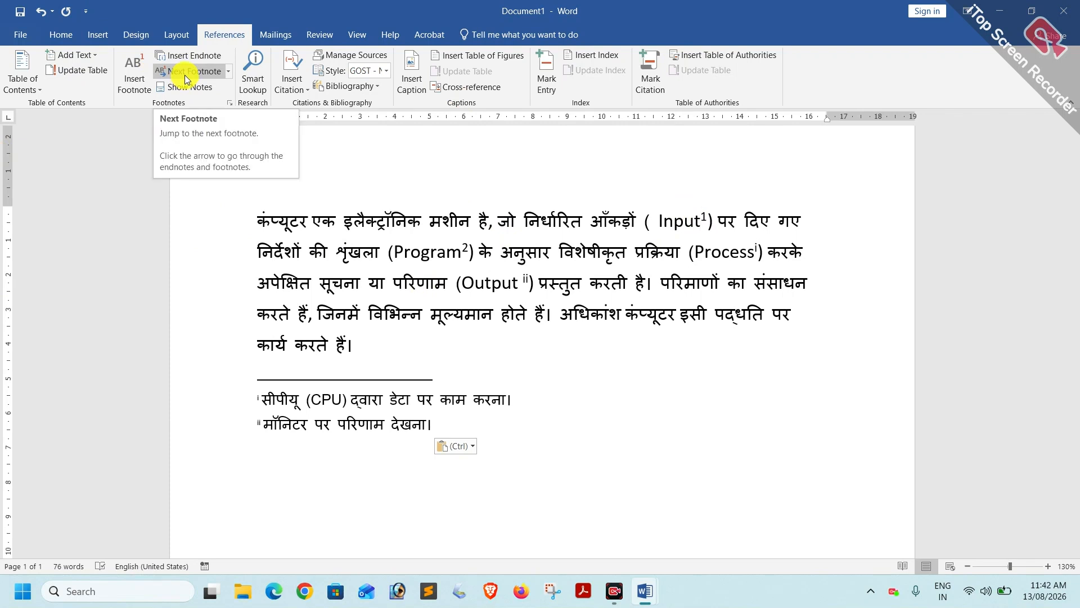
pyautogui.click(186, 79)
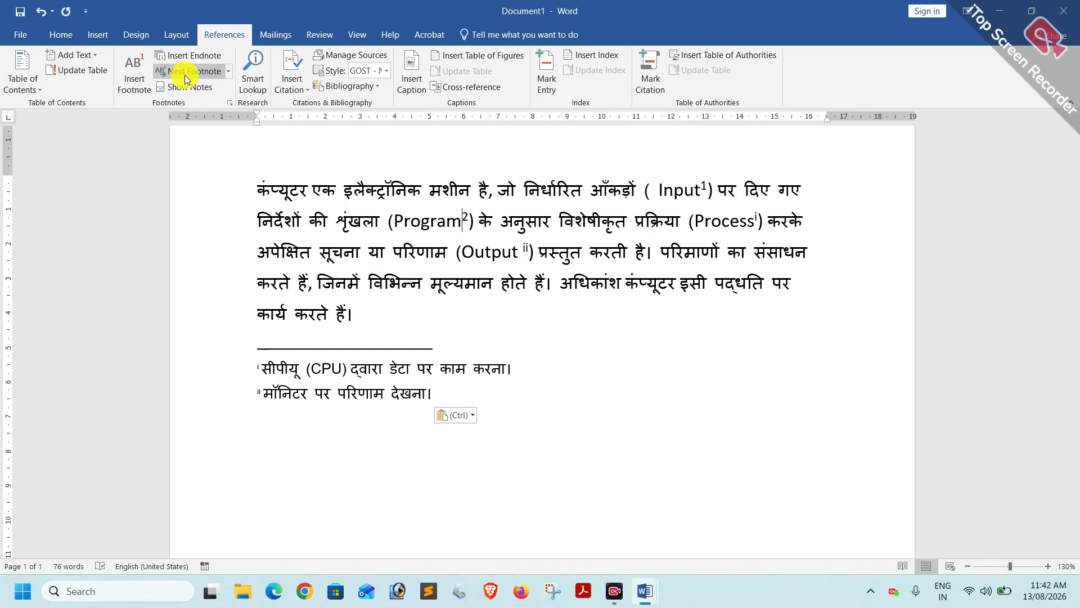
pyautogui.click(231, 73)
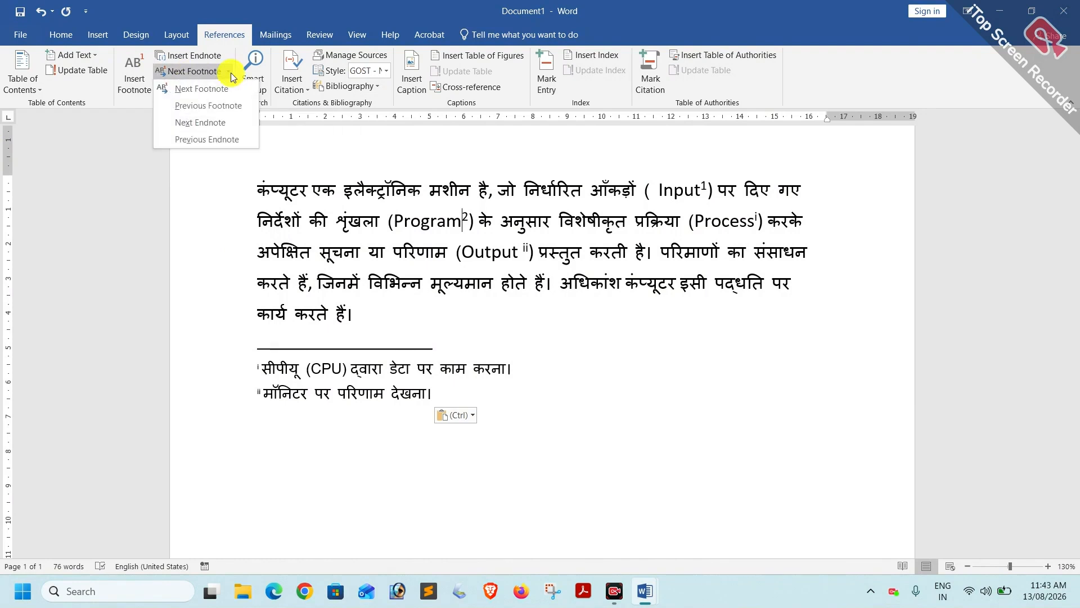
pyautogui.click(211, 112)
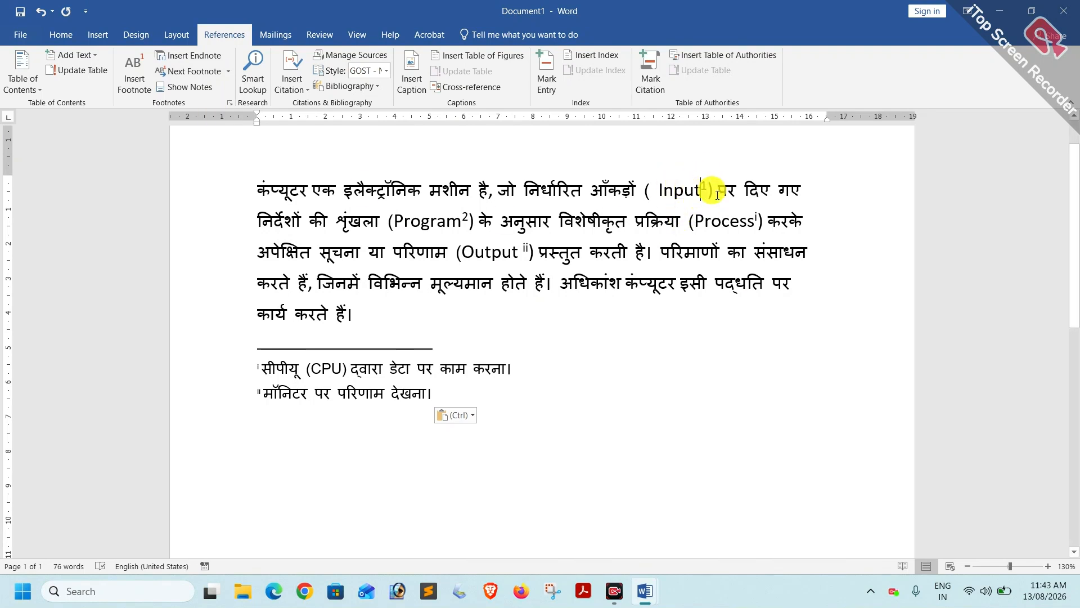
pyautogui.moveTo(717, 195); pyautogui.dragTo(703, 191)
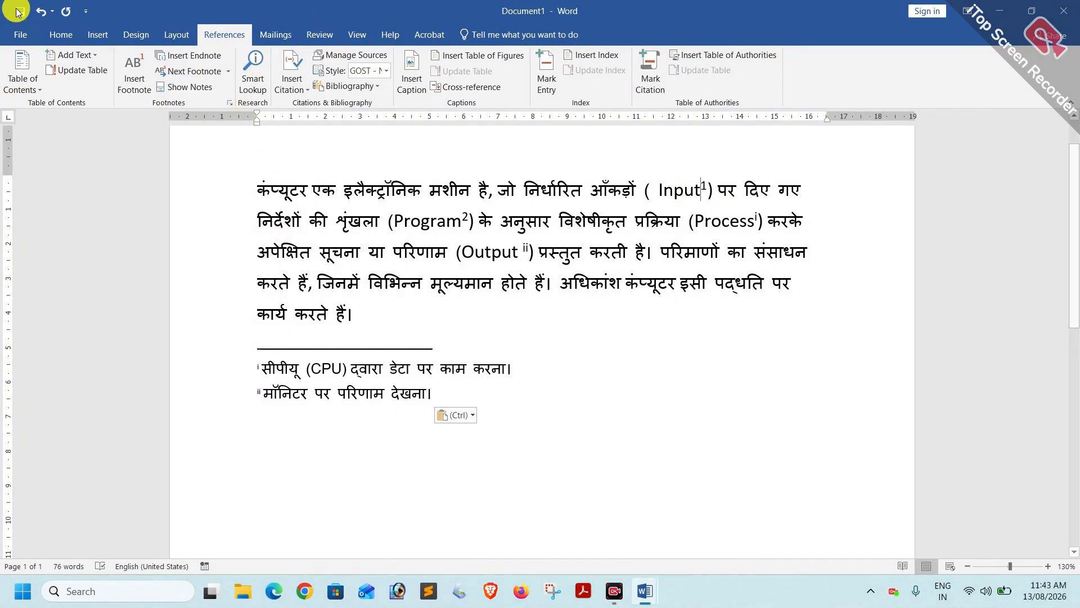
pyautogui.click(229, 72)
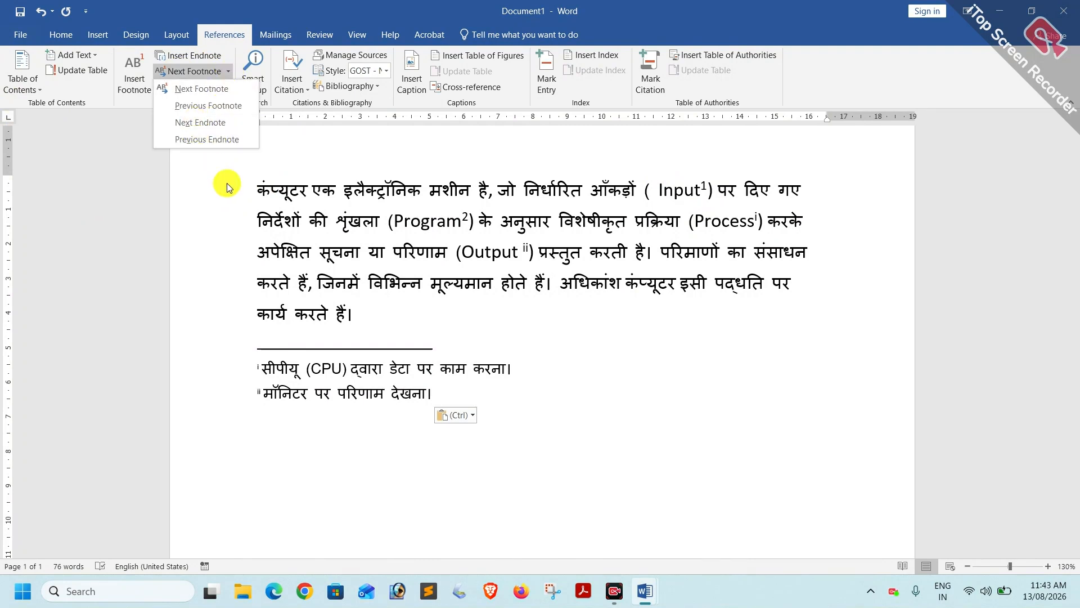
# From the paragraph's start, jump to endnote i at Process, then ii at Output, then back to Process.
pyautogui.click(253, 185)
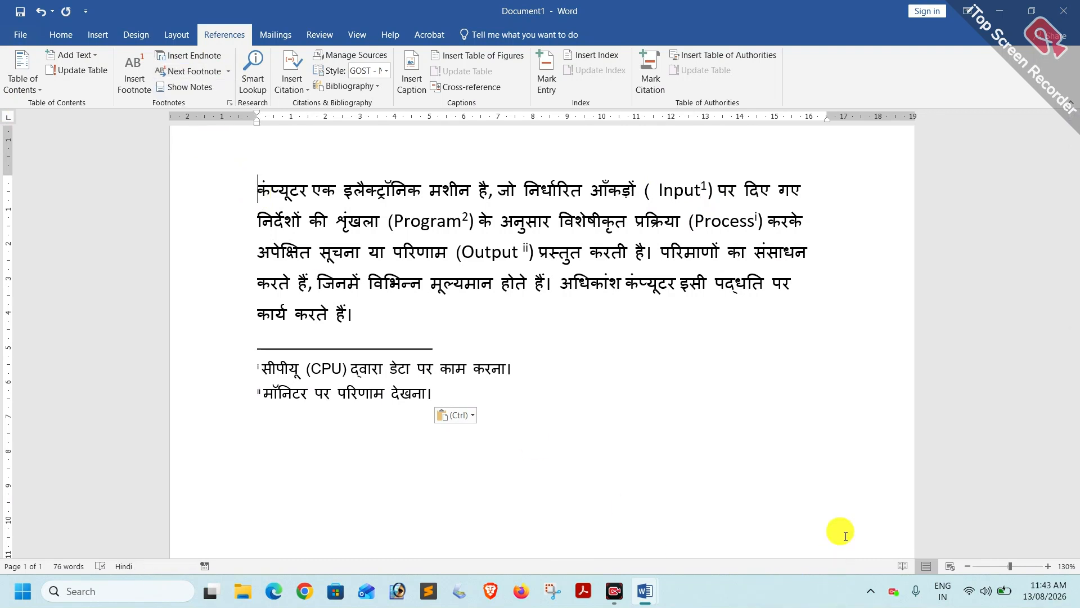
pyautogui.click(262, 198)
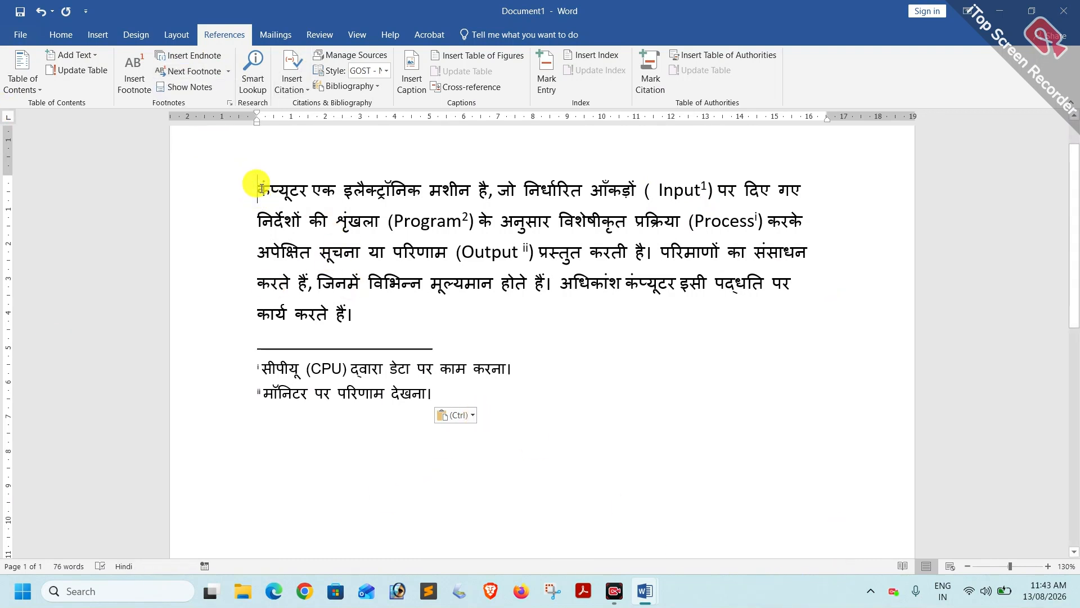
pyautogui.click(230, 72)
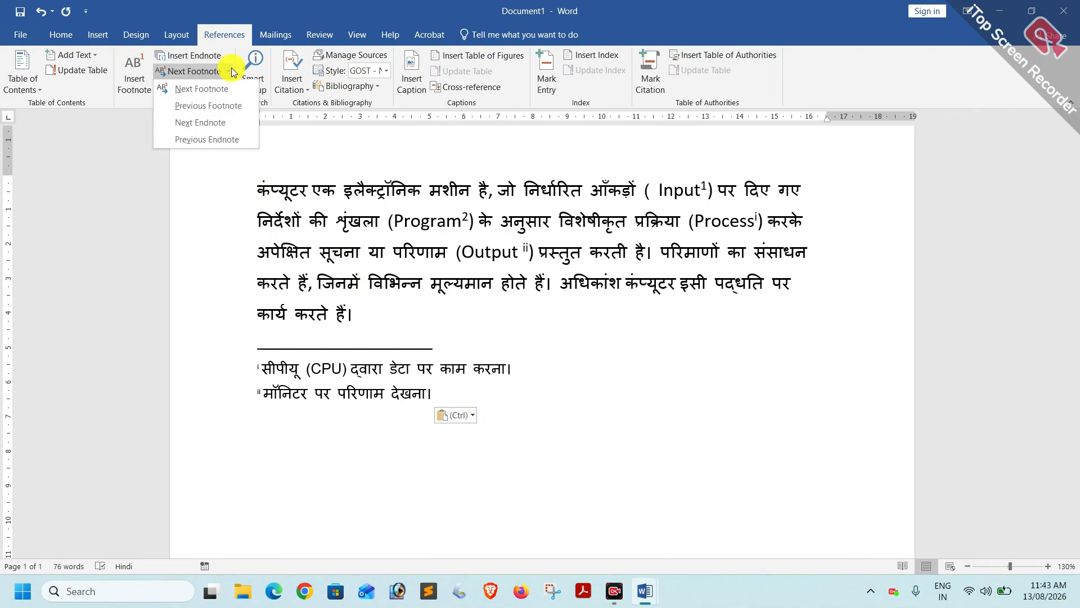
pyautogui.click(203, 125)
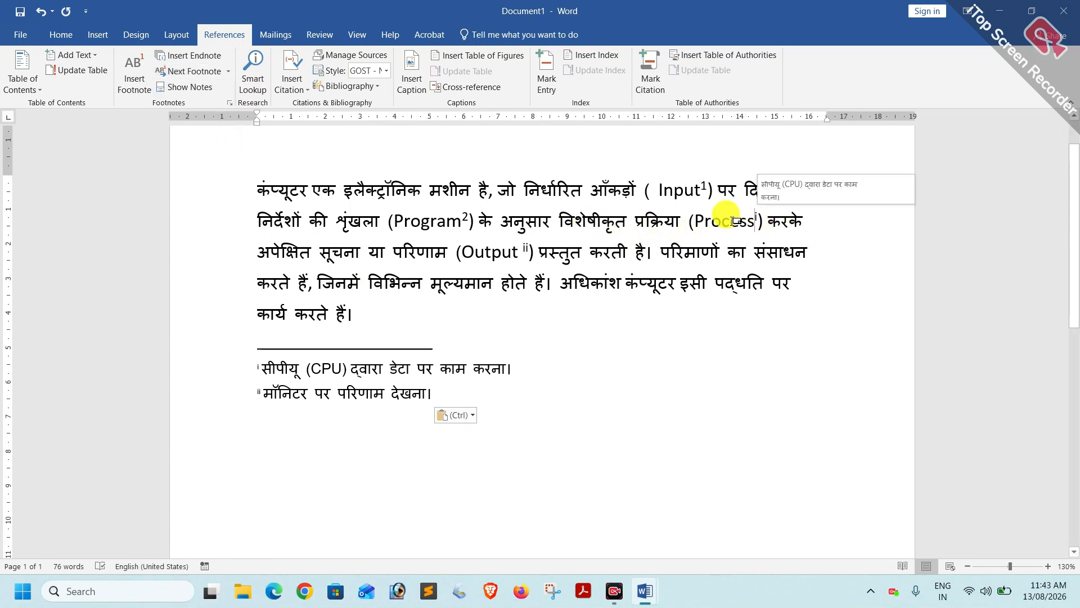
pyautogui.click(230, 72)
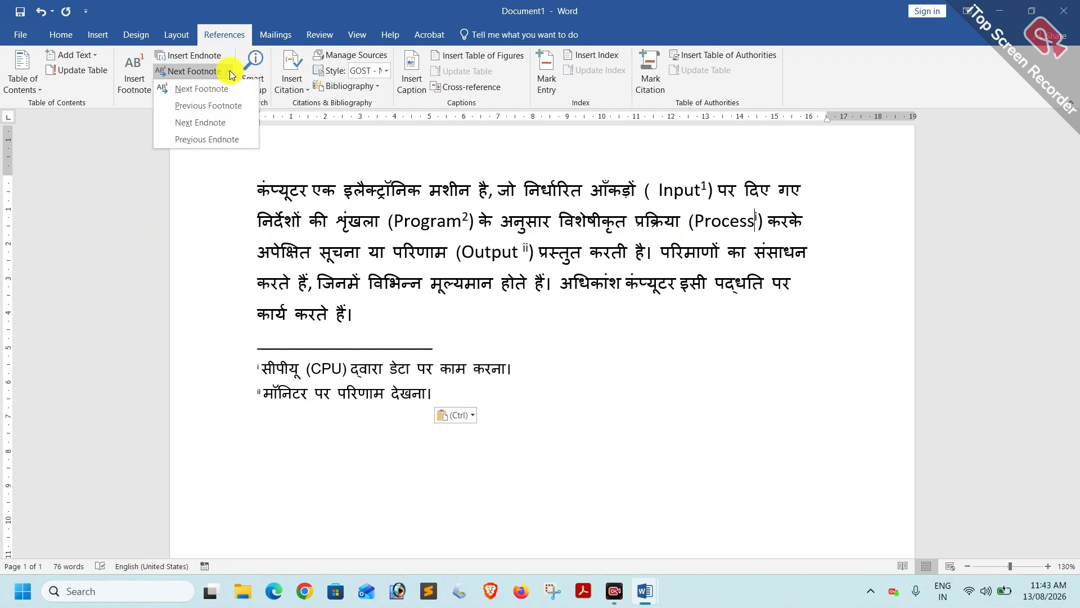
pyautogui.click(204, 122)
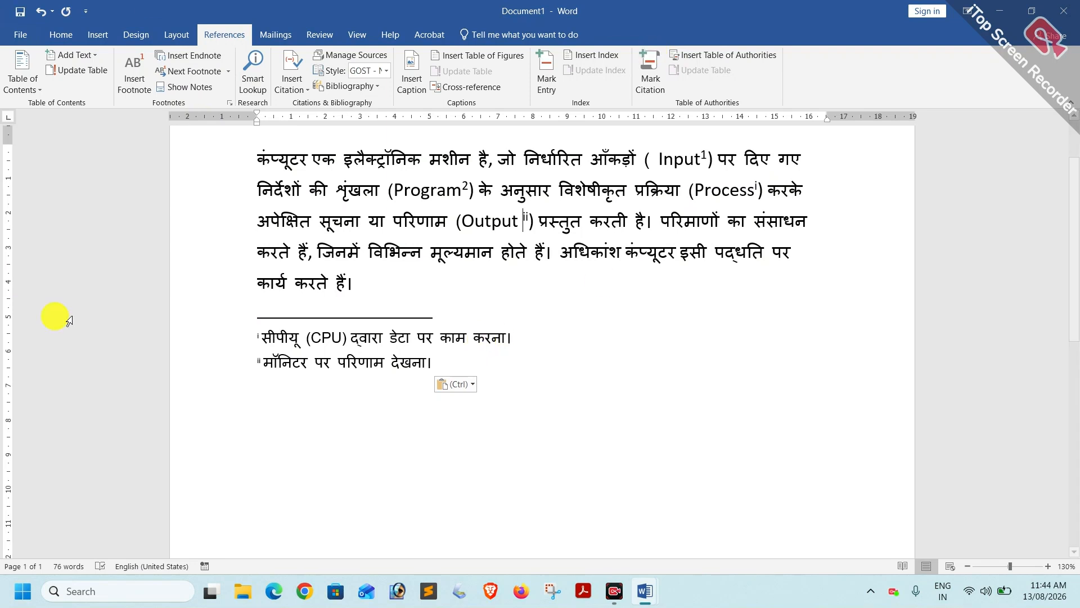
pyautogui.click(228, 70)
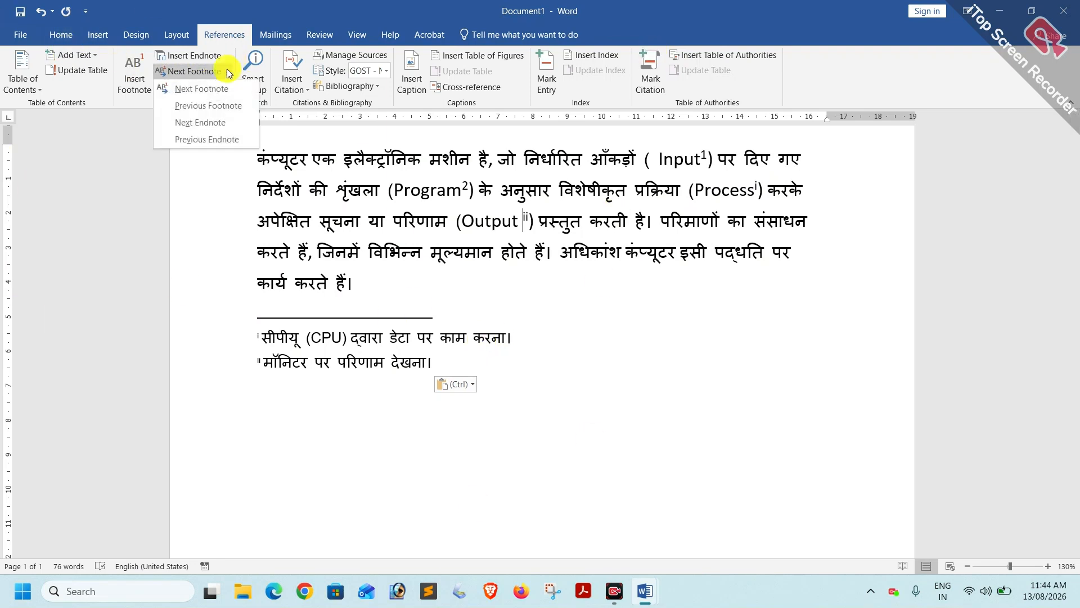
pyautogui.click(197, 140)
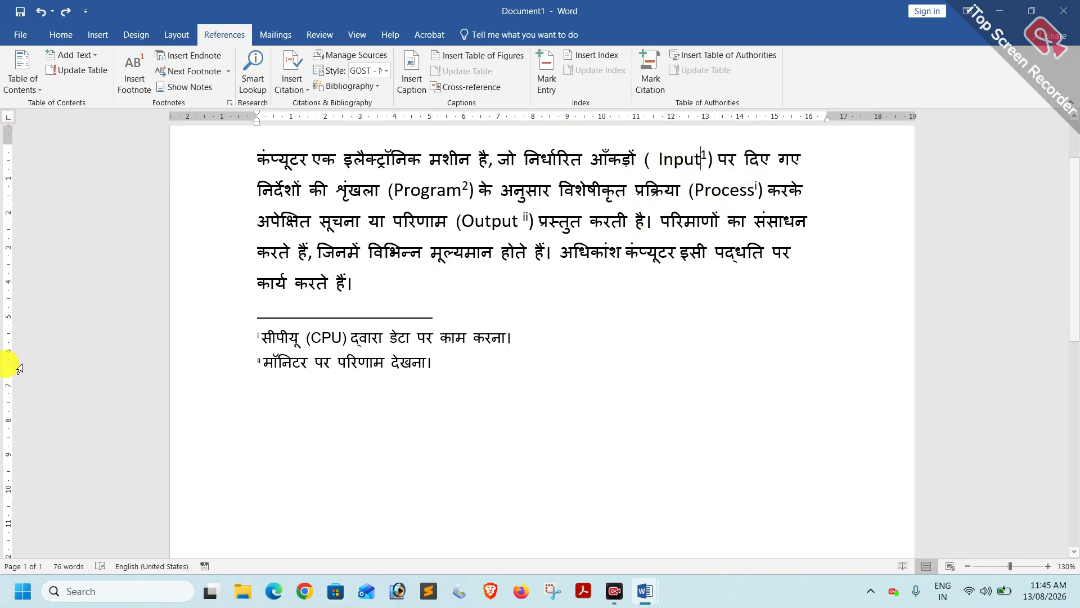
# Use Show Notes with 'View footnote area' selected to go to footnotes 1 and 2.
pyautogui.click(186, 89)
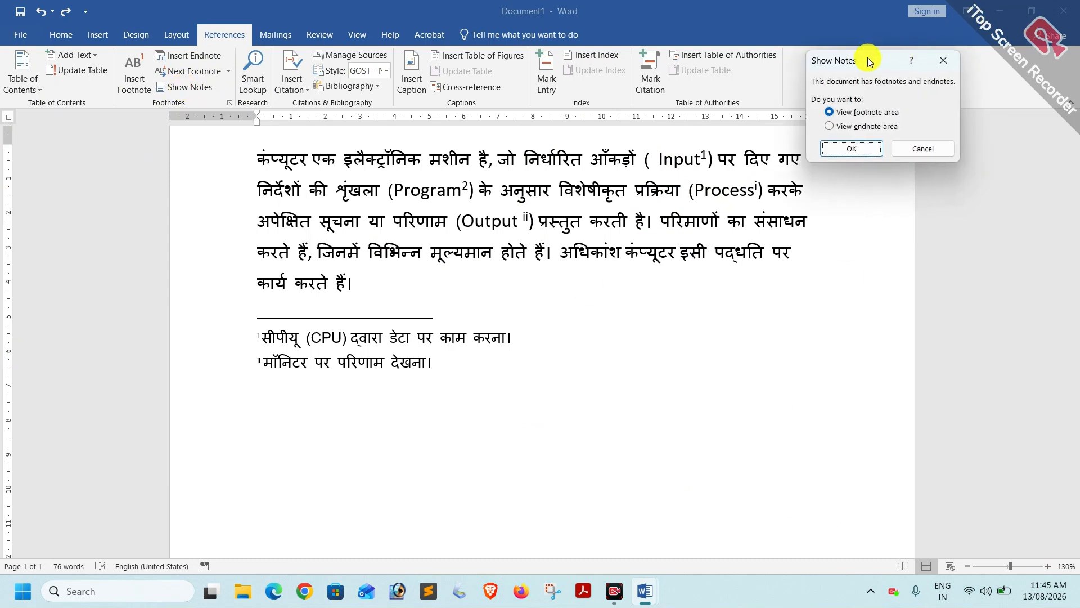
pyautogui.moveTo(859, 73); pyautogui.dragTo(619, 254)
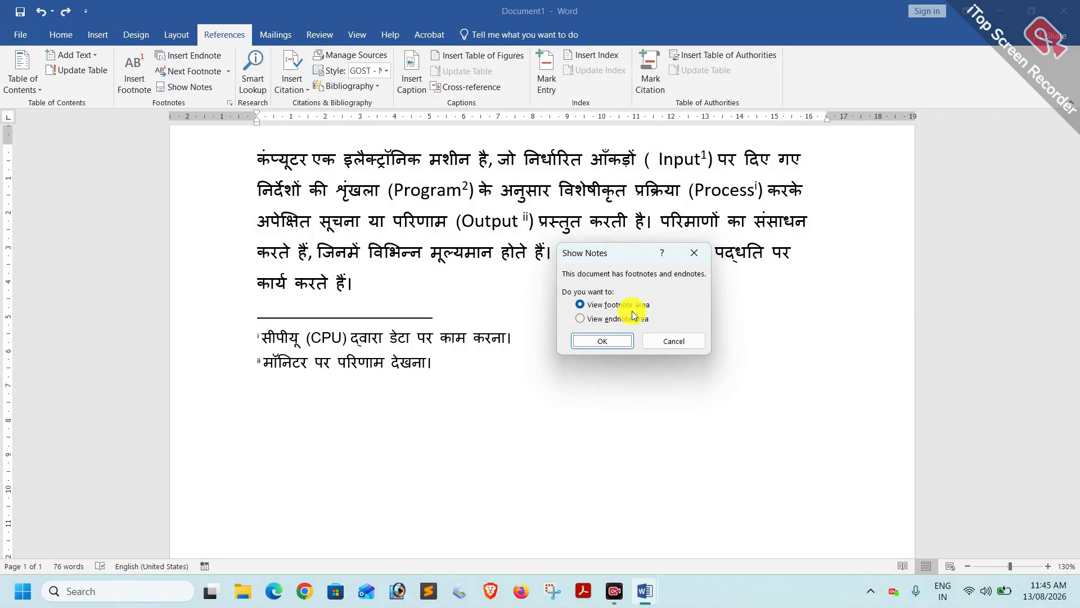
pyautogui.click(606, 342)
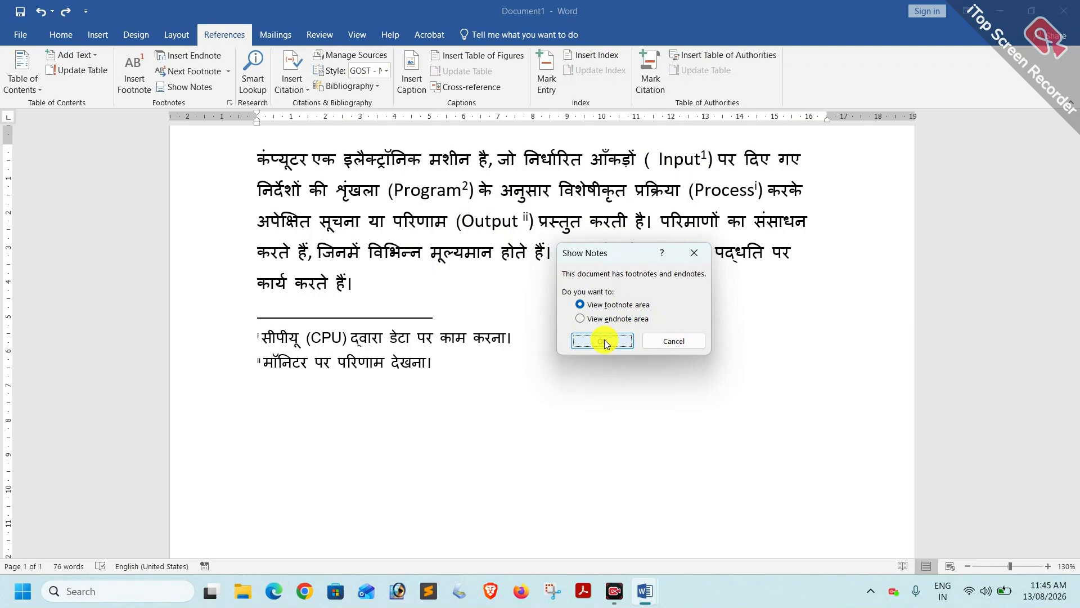
pyautogui.click(606, 342)
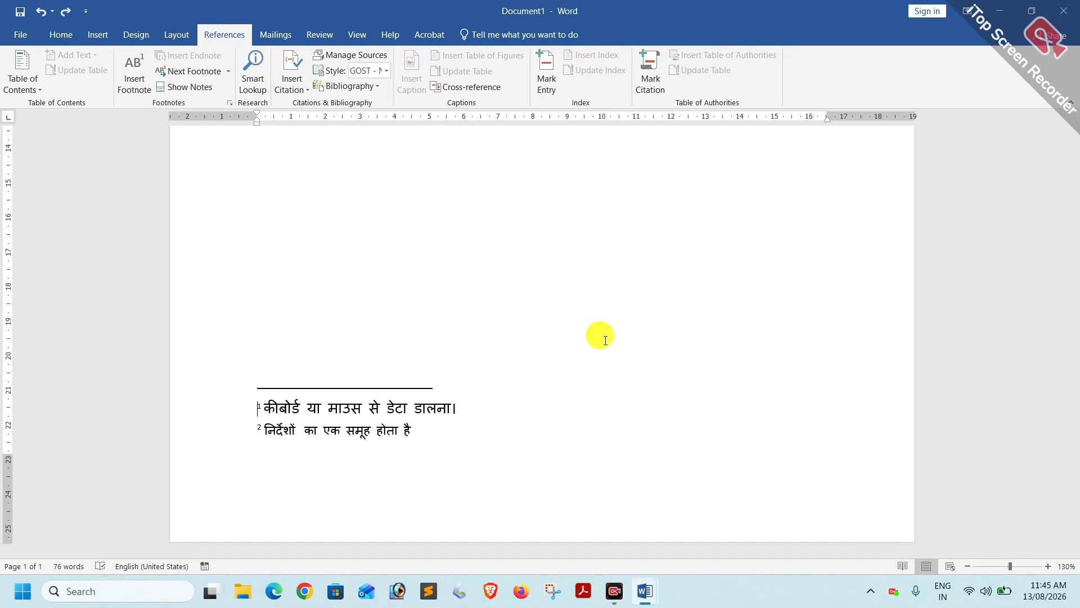
# Scroll back to the top of page 1 showing the paragraph and endnotes i and ii.
pyautogui.scroll(10, 441, 349)
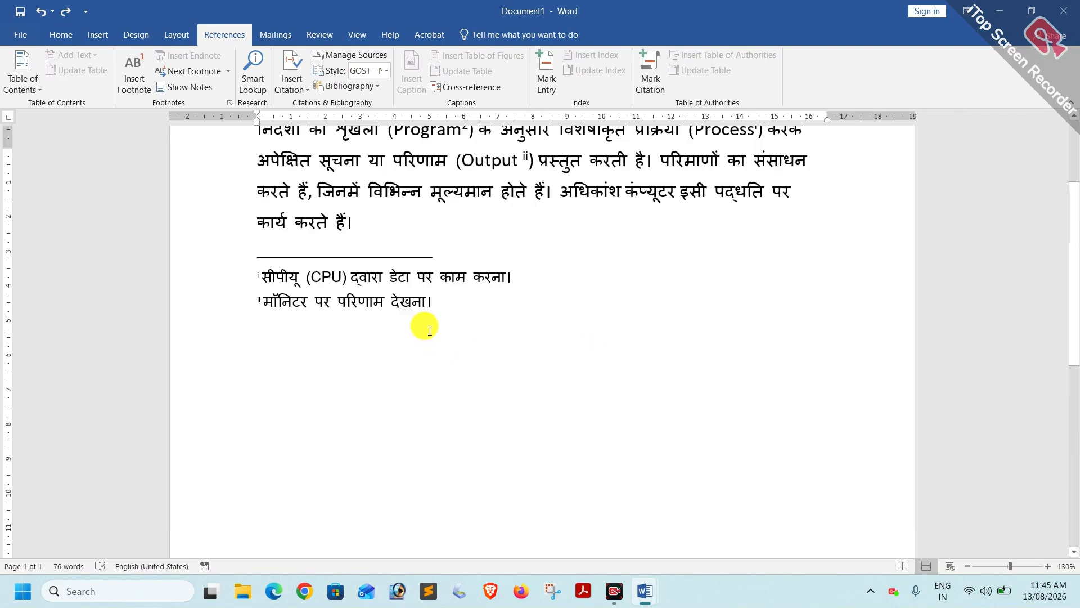
pyautogui.scroll(-2, 428, 330)
pyautogui.scroll(1, 430, 330)
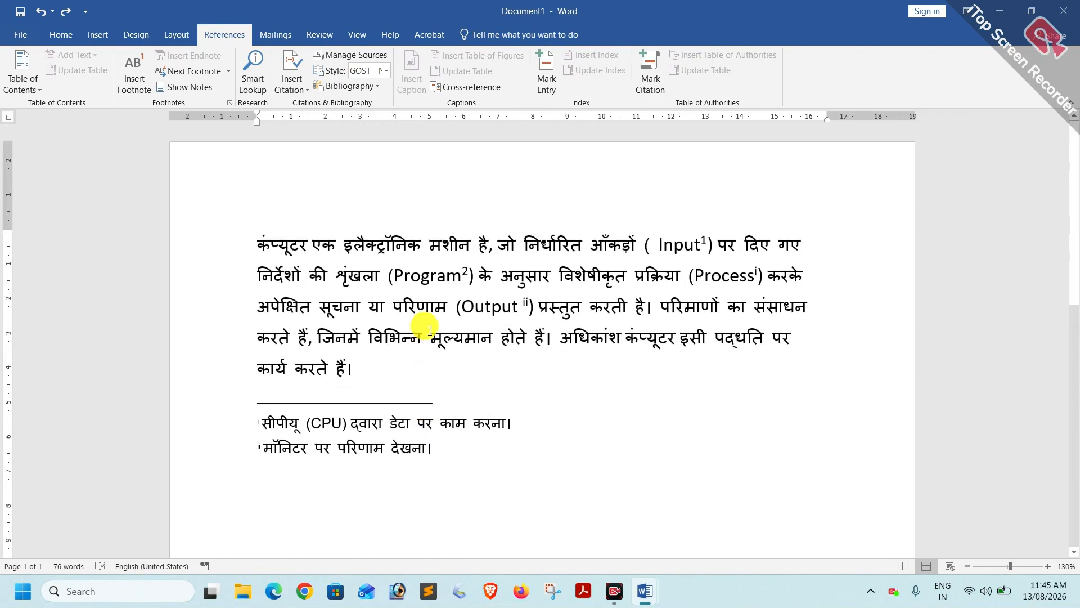